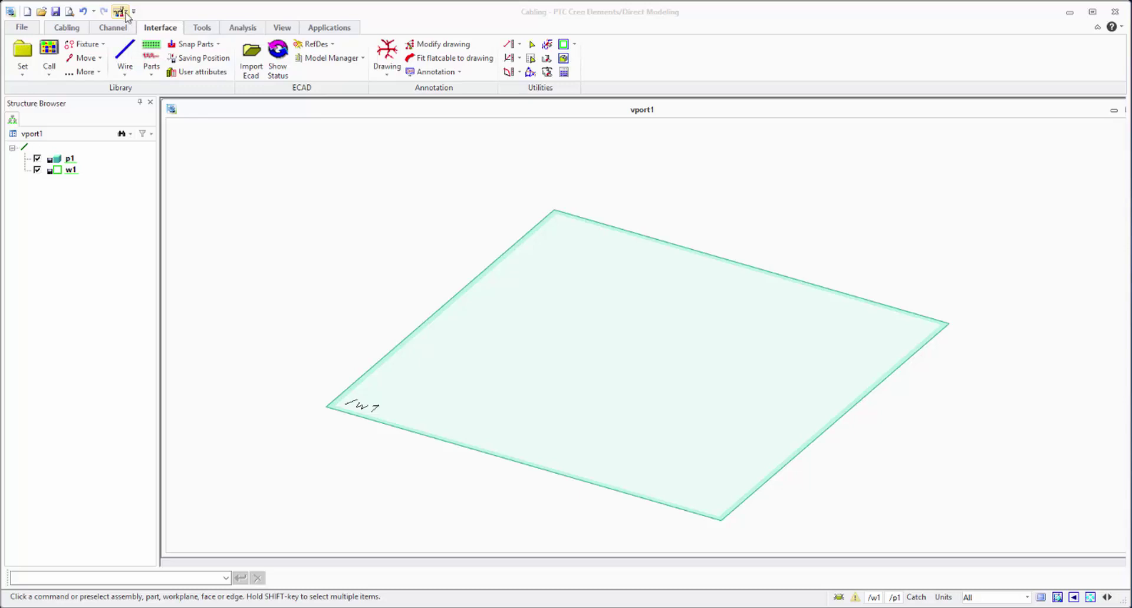
Try Define Cable Bundle from the Toolbox, dismiss the no-harness warning, and switch to the Cabling tools
click(125, 14)
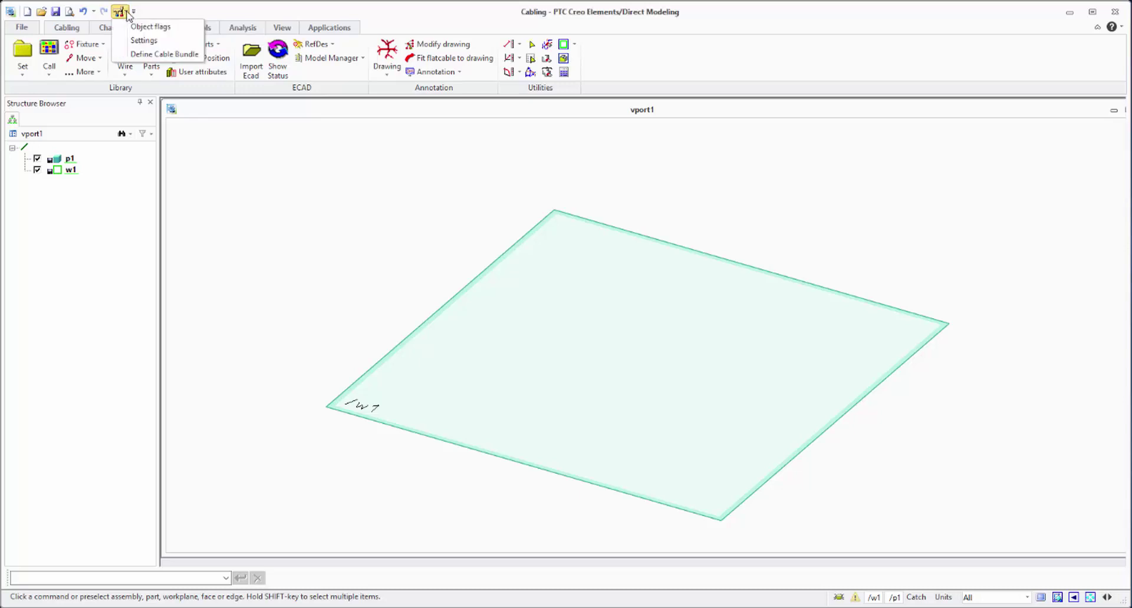
click(167, 55)
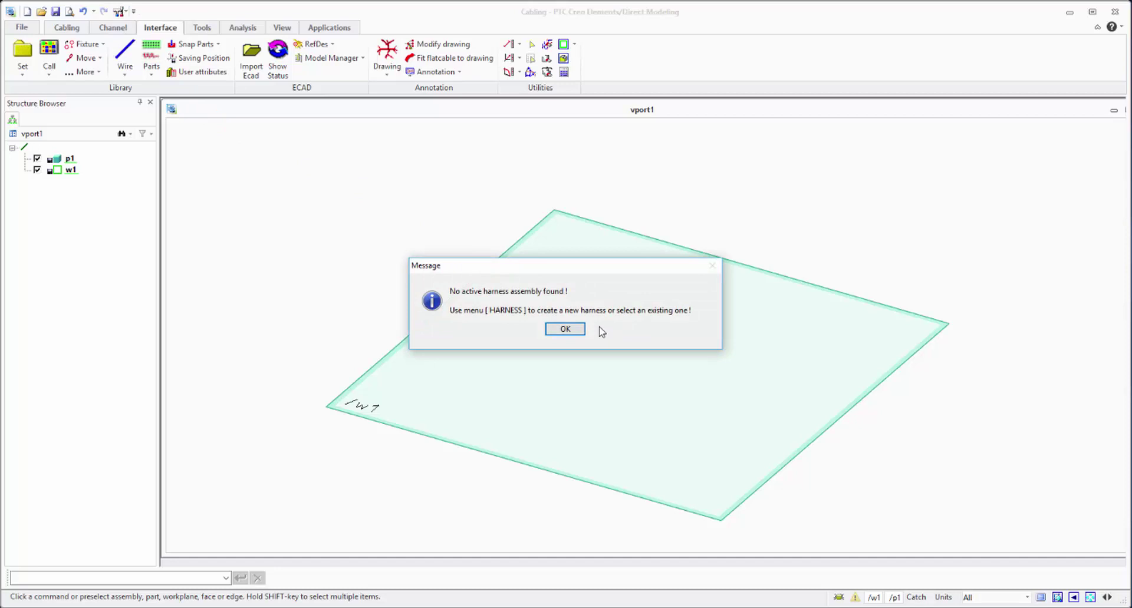
click(565, 329)
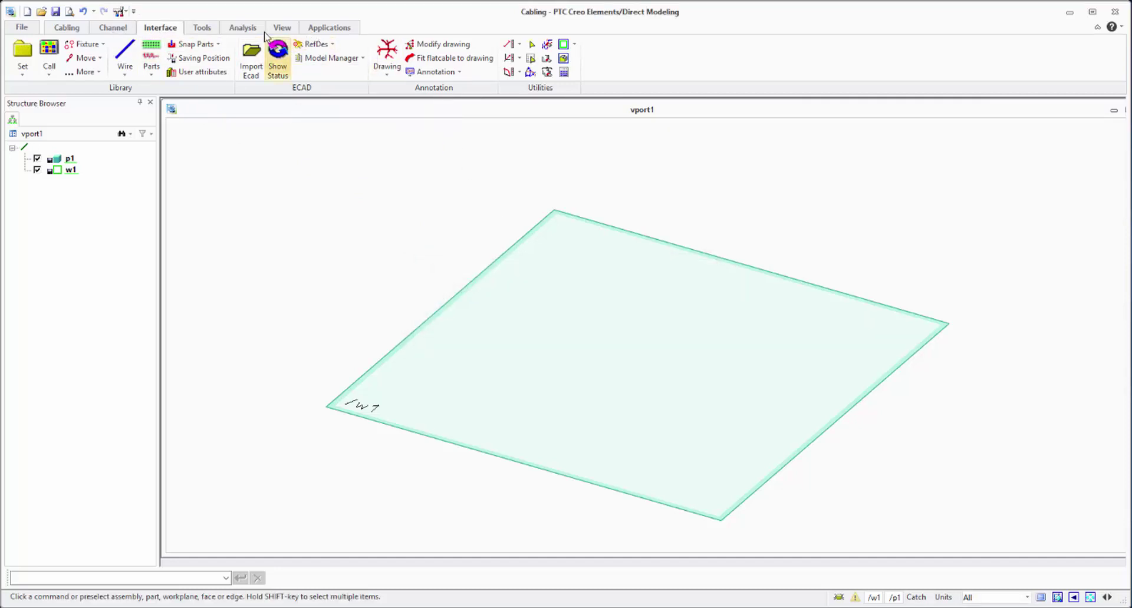
click(71, 29)
Create a new harness named 'demo', then start Define Cable Bundle from the Toolbox
click(23, 56)
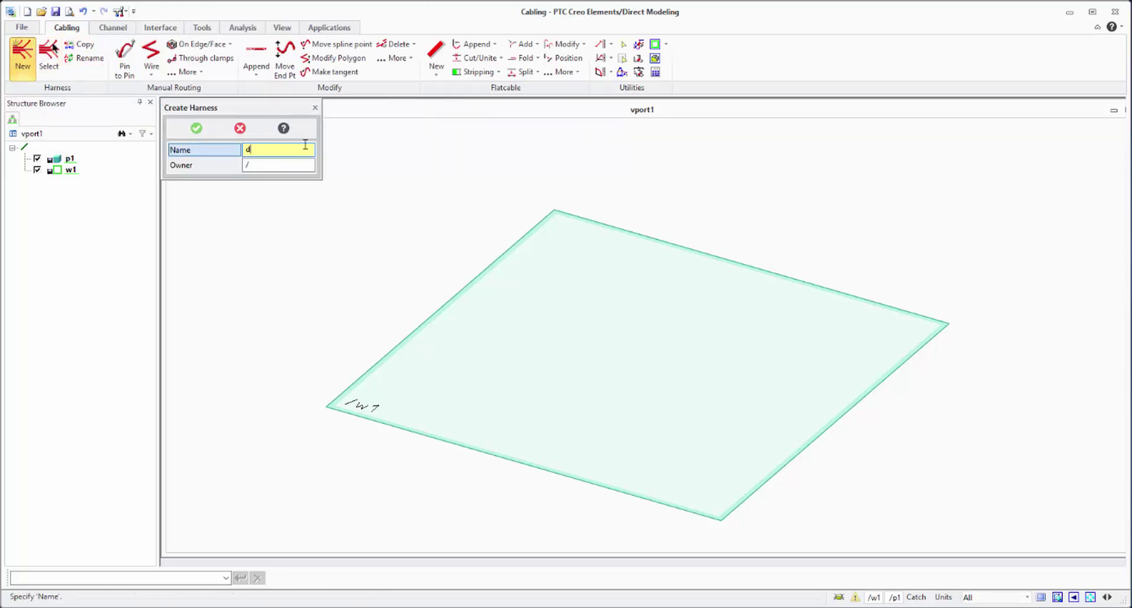
text(demo)
key(Return)
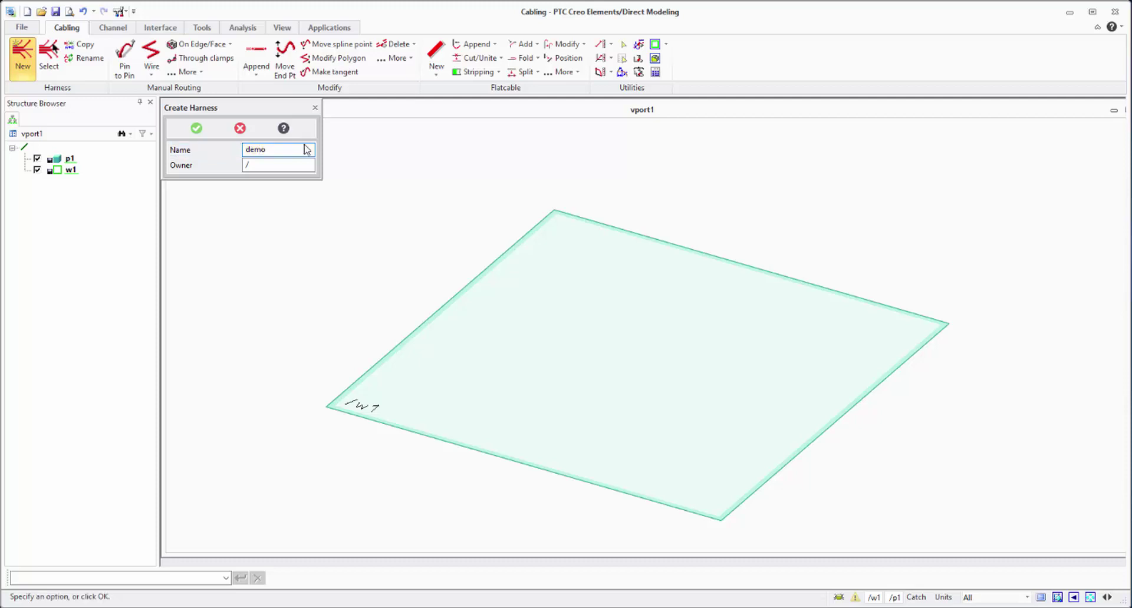
click(196, 128)
click(127, 14)
click(152, 53)
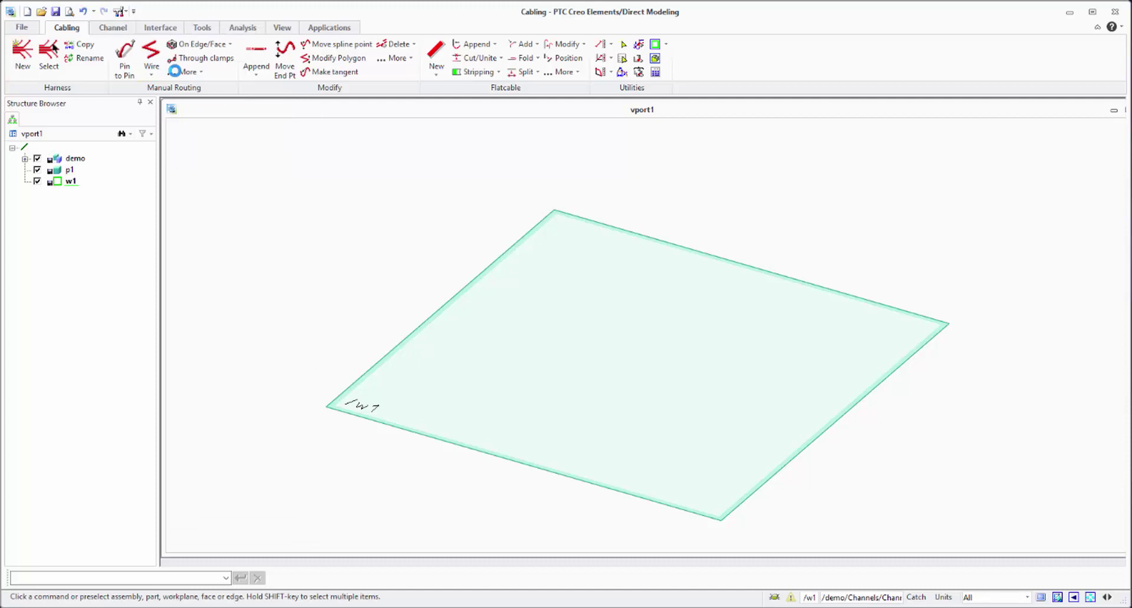
Accept the new workplane w2 and place two red W12 wires of diameter 1.25
click(358, 210)
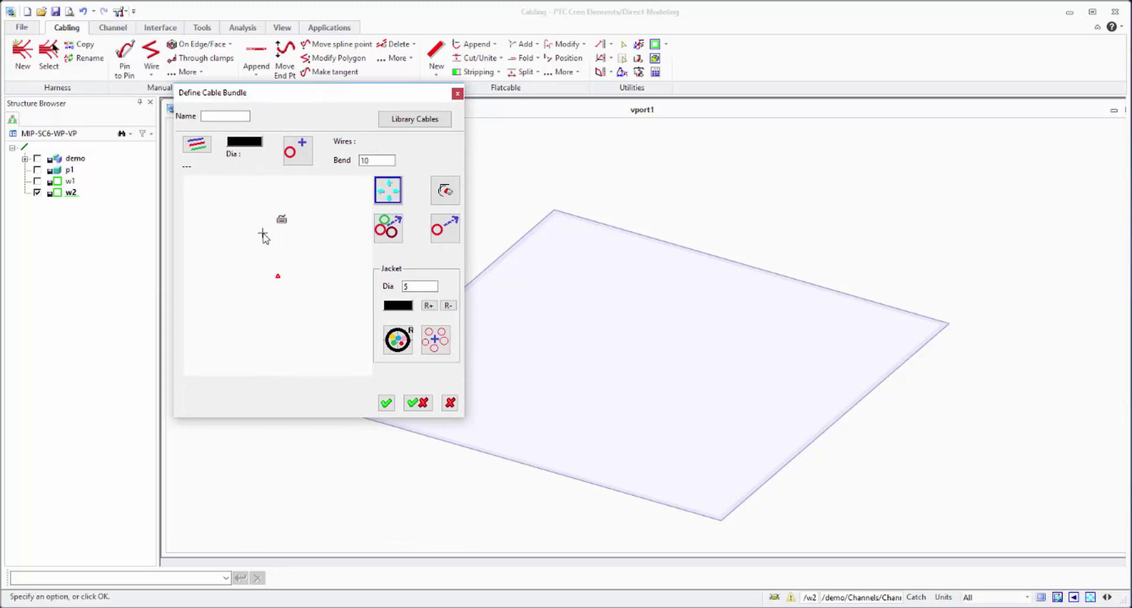
click(197, 143)
drag(259, 126, 559, 144)
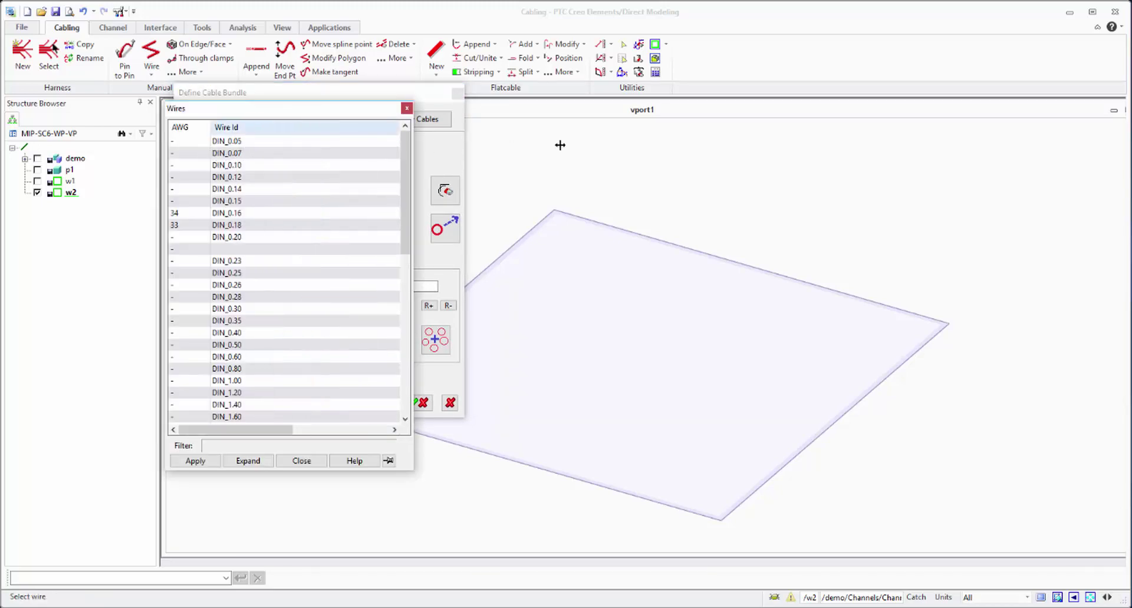
drag(343, 109, 670, 119)
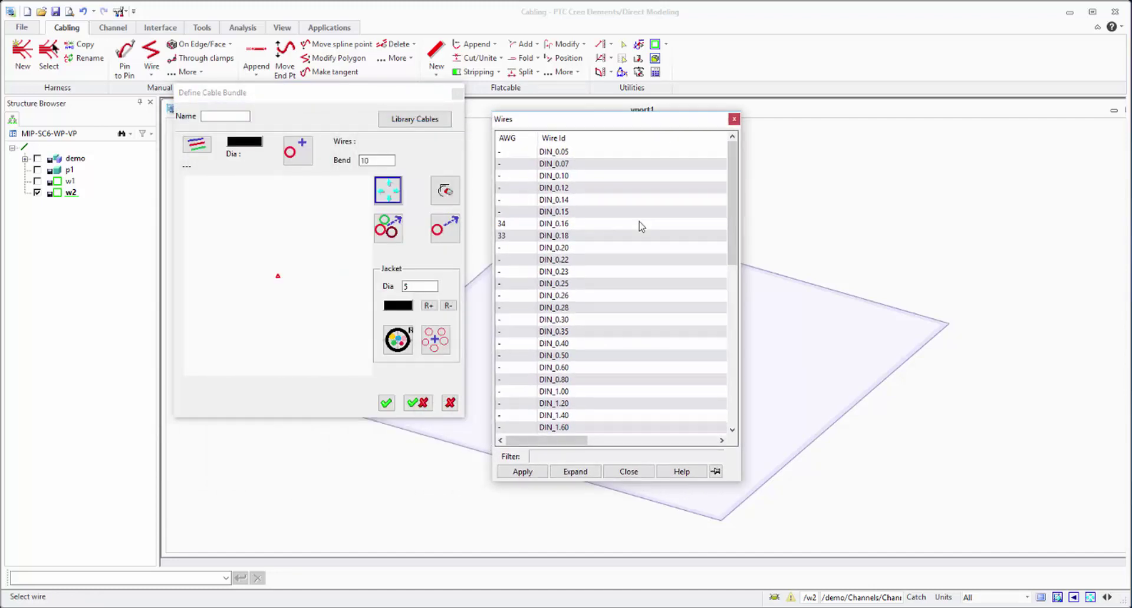
scroll(642, 254, down, 10)
drag(588, 440, 716, 442)
double_click(696, 368)
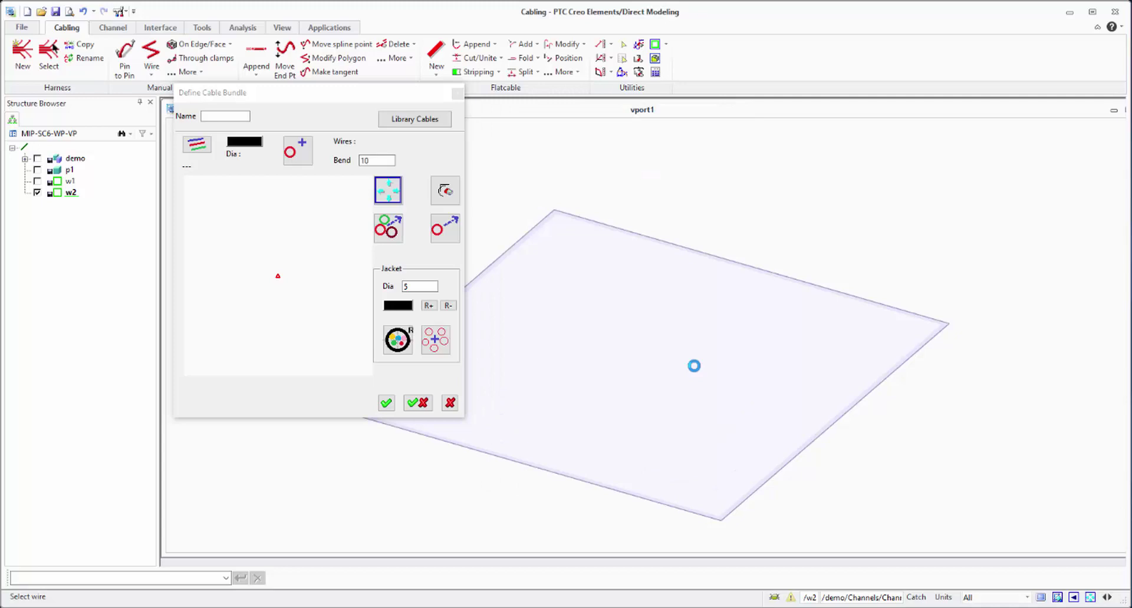
click(230, 229)
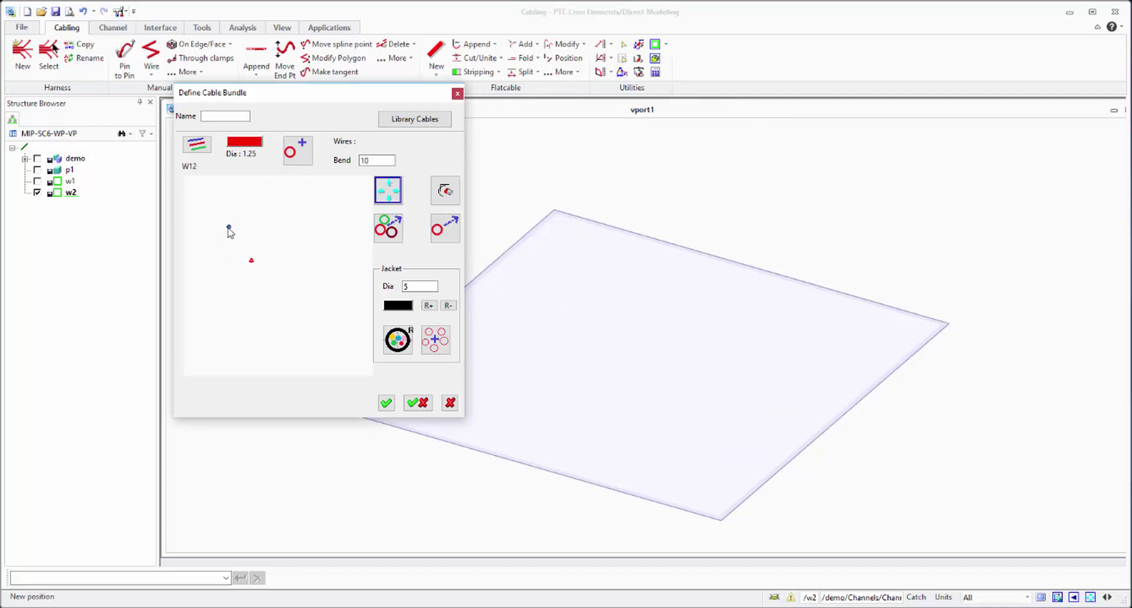
click(229, 228)
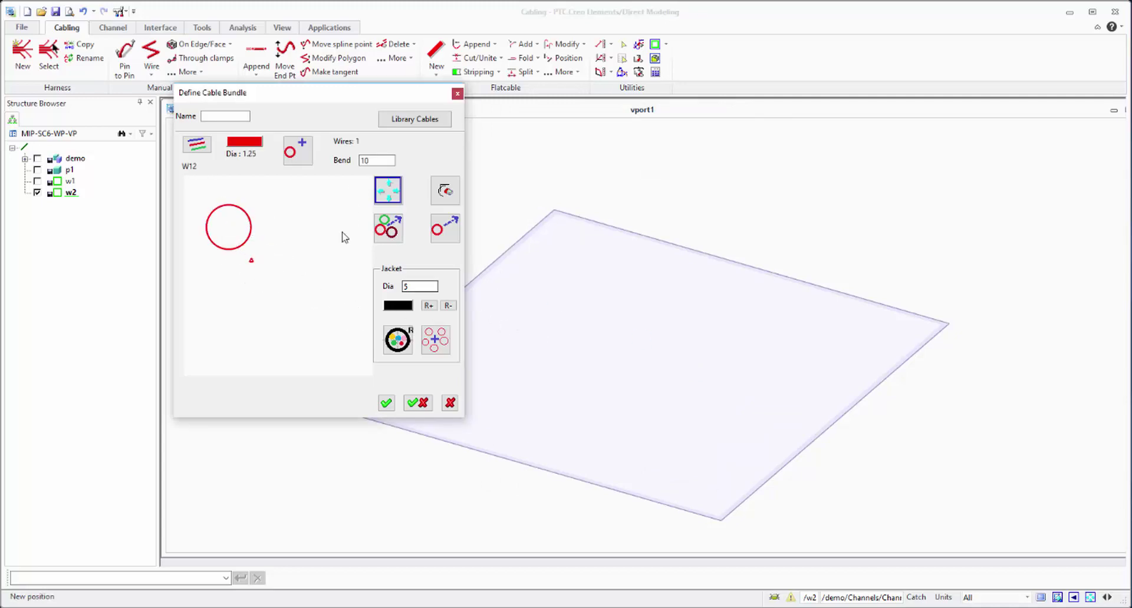
click(280, 217)
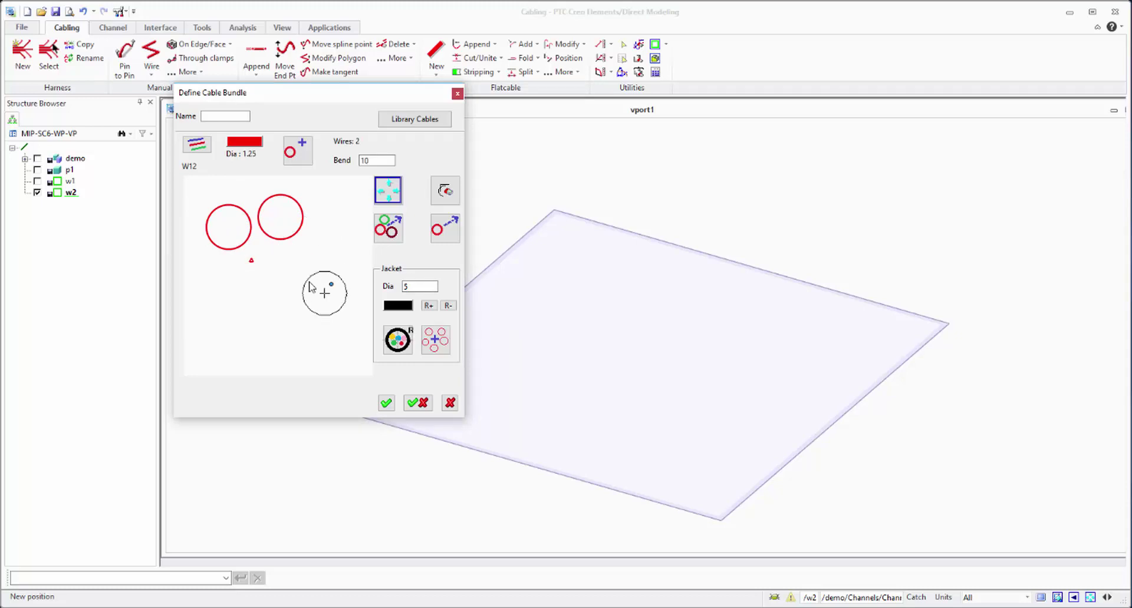
Add one cyan W22 wire of diameter 2, then scroll the wire list toward D2_blue
click(195, 147)
scroll(342, 386, down, 5)
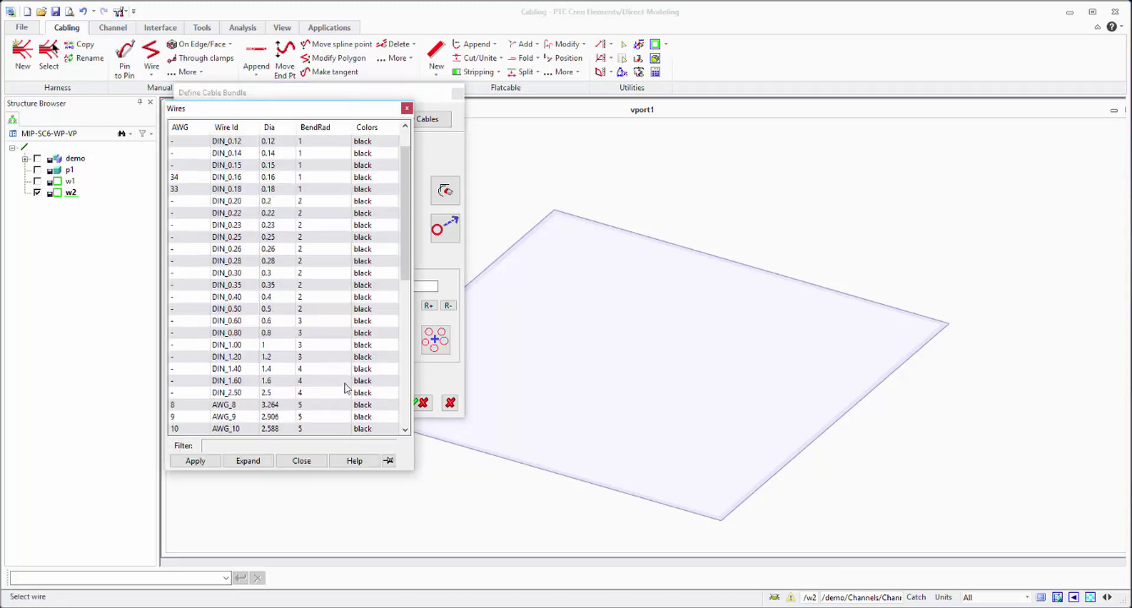
scroll(345, 387, down, 3)
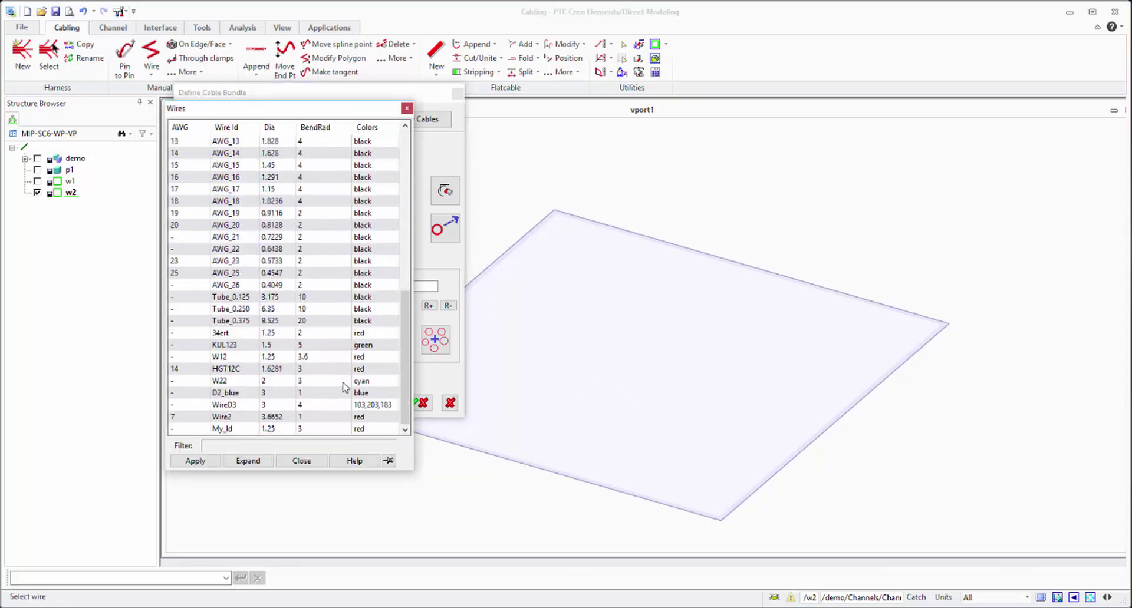
double_click(342, 382)
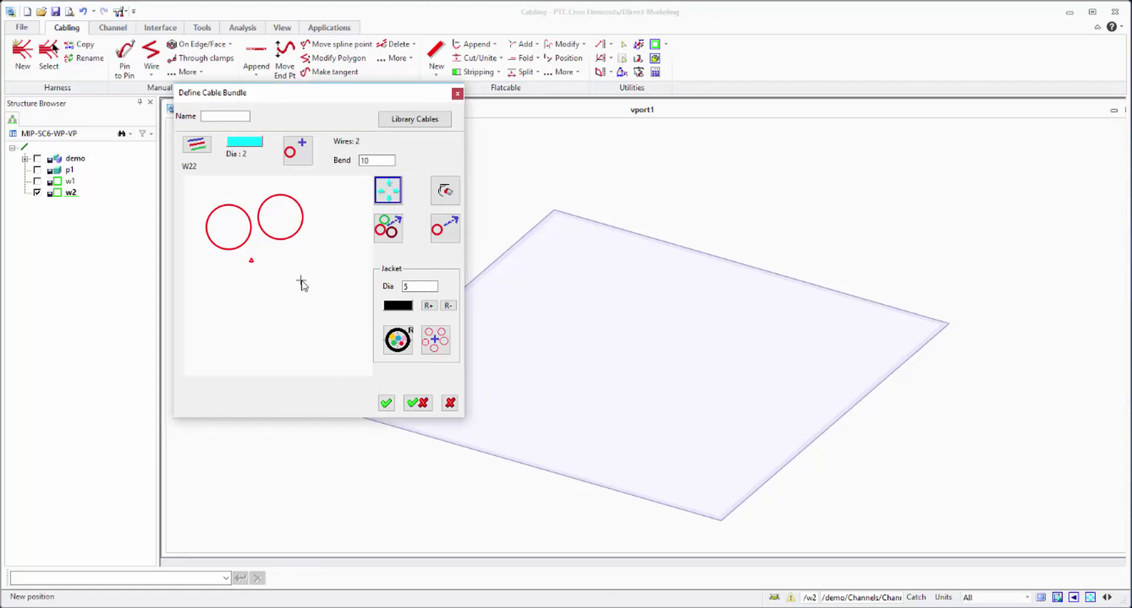
click(301, 280)
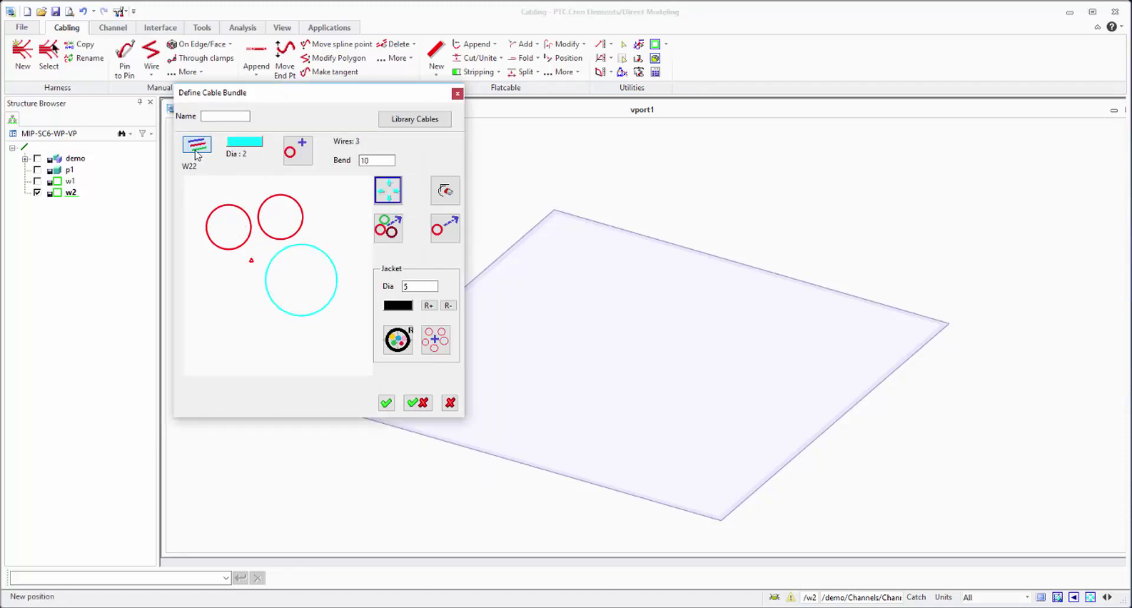
click(197, 151)
scroll(296, 415, down, 7)
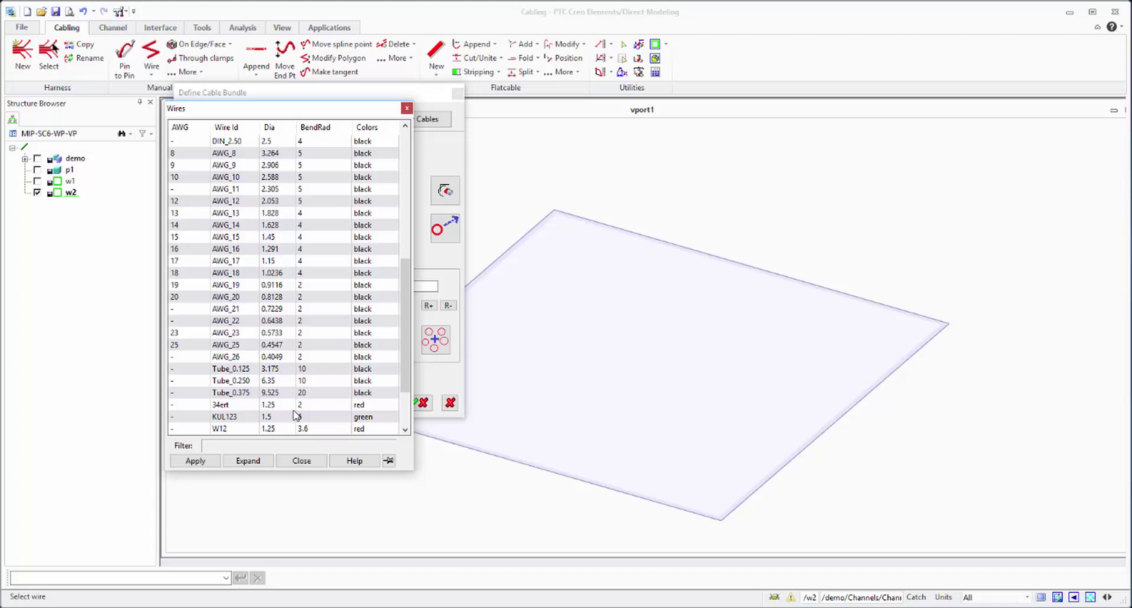
scroll(296, 415, down, 1)
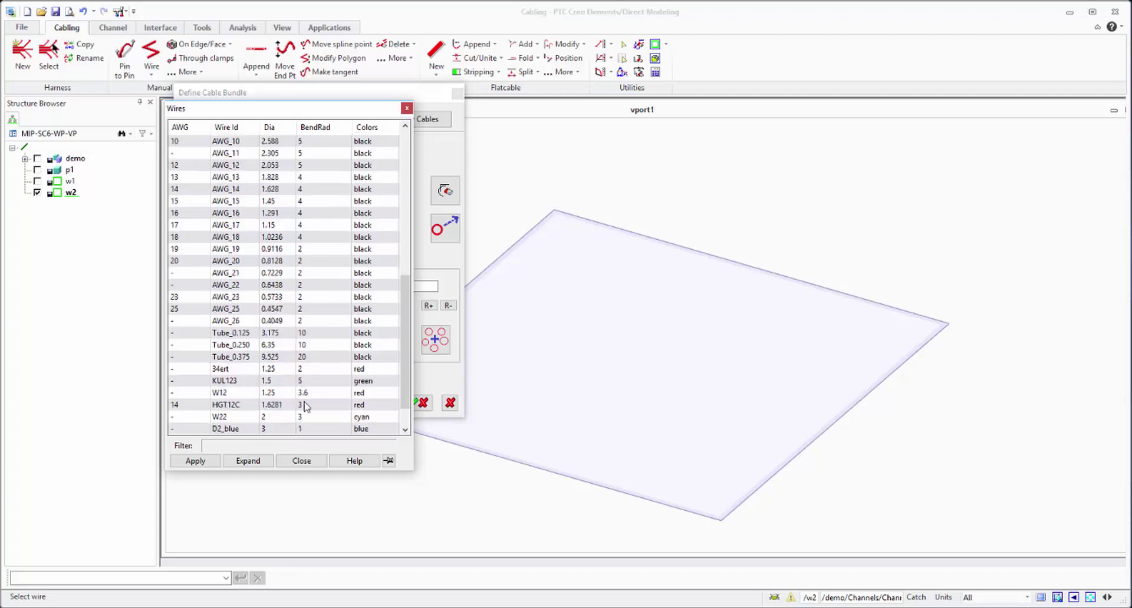
Place three blue D2_blue wires of diameter 3 in the bundle
double_click(305, 429)
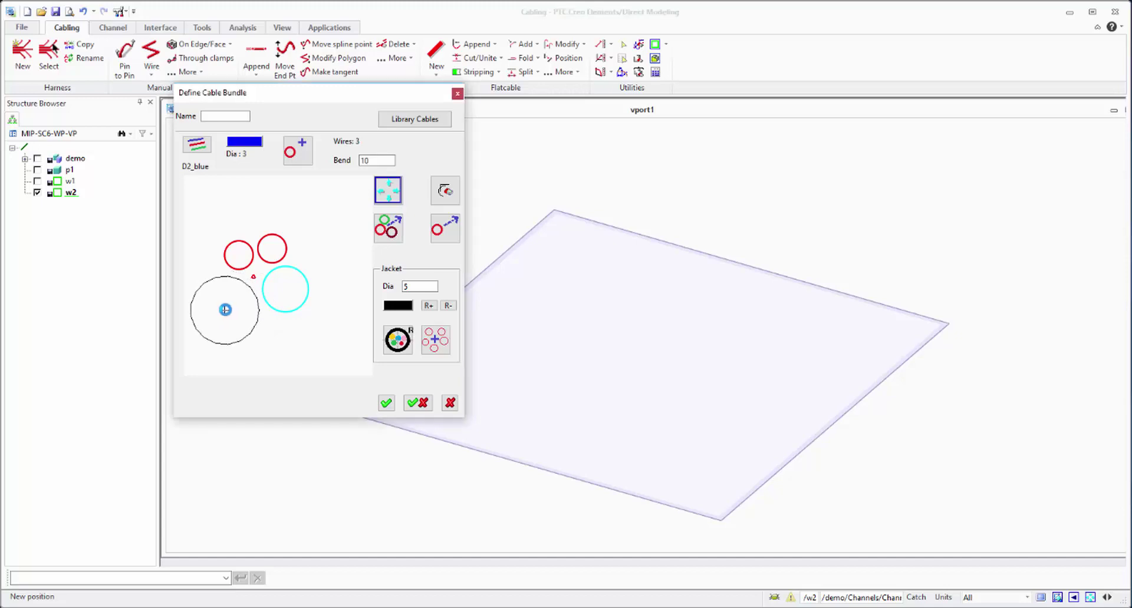
click(224, 309)
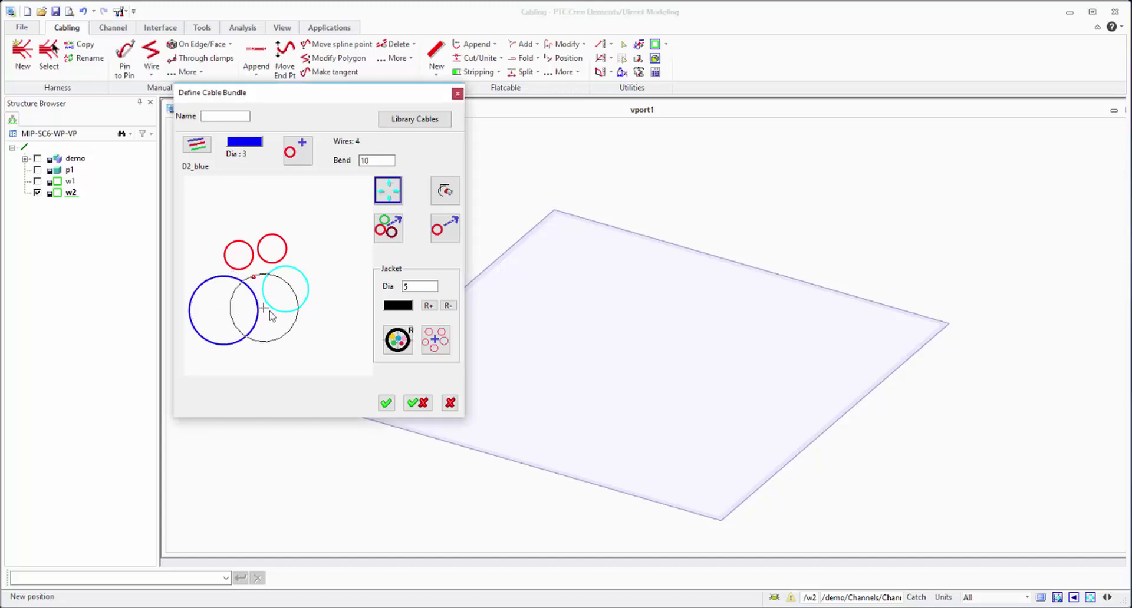
click(232, 269)
click(269, 255)
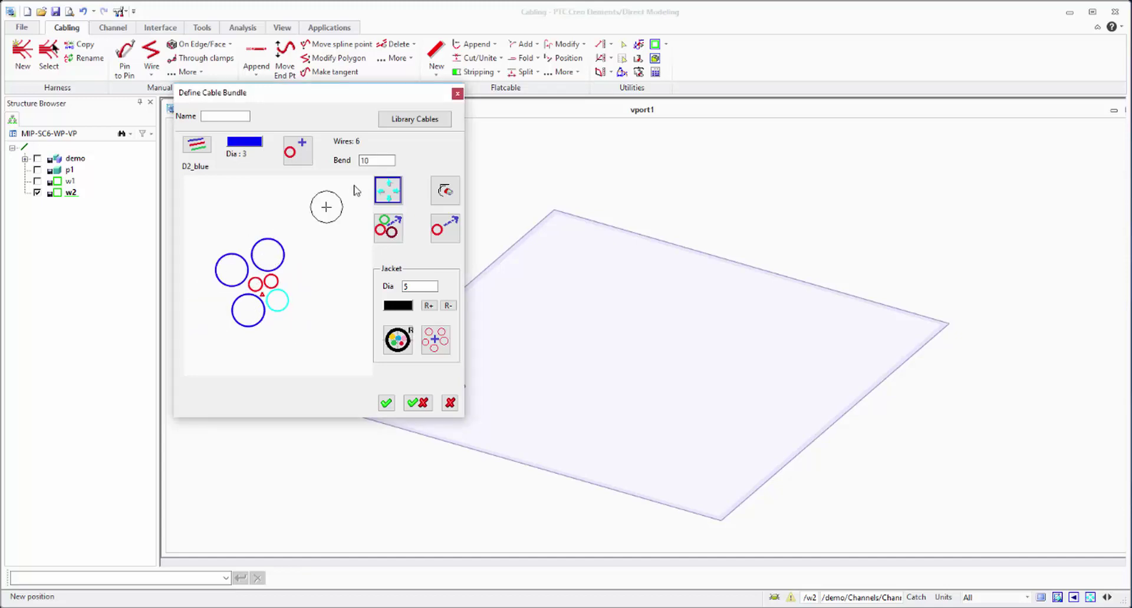
Add five black DIN_1.20 wires of diameter 1.2 around the bundle
click(197, 145)
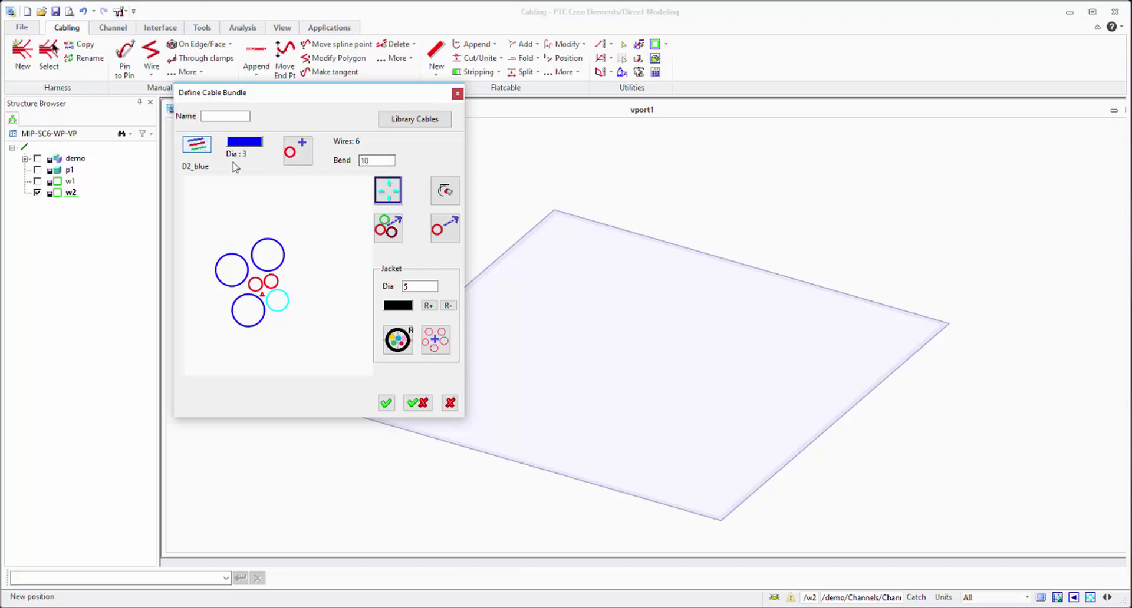
scroll(242, 339, down, 1)
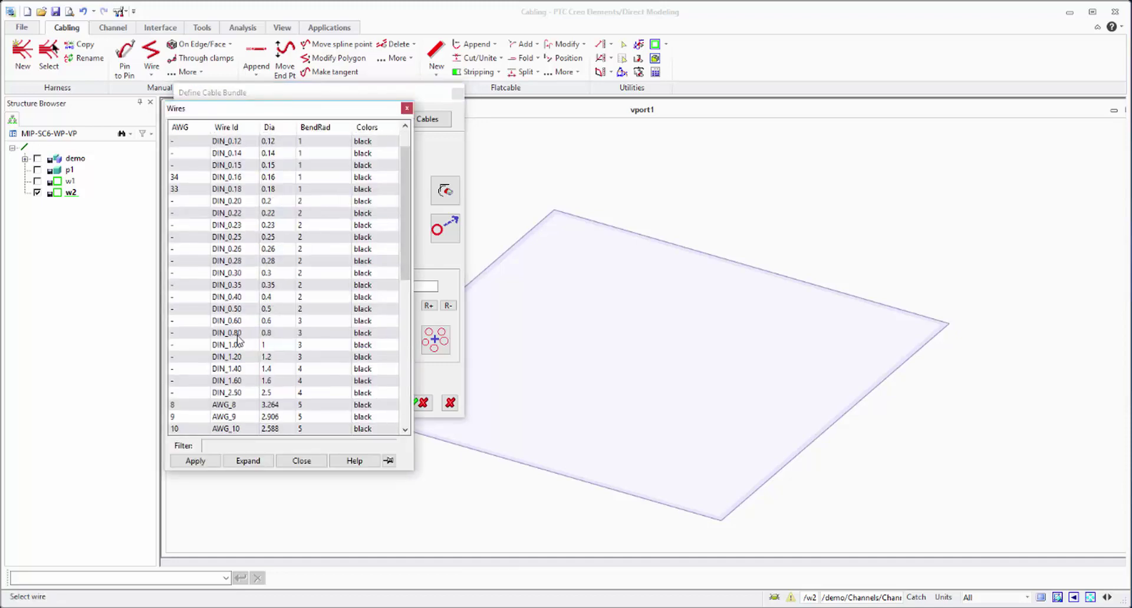
double_click(231, 357)
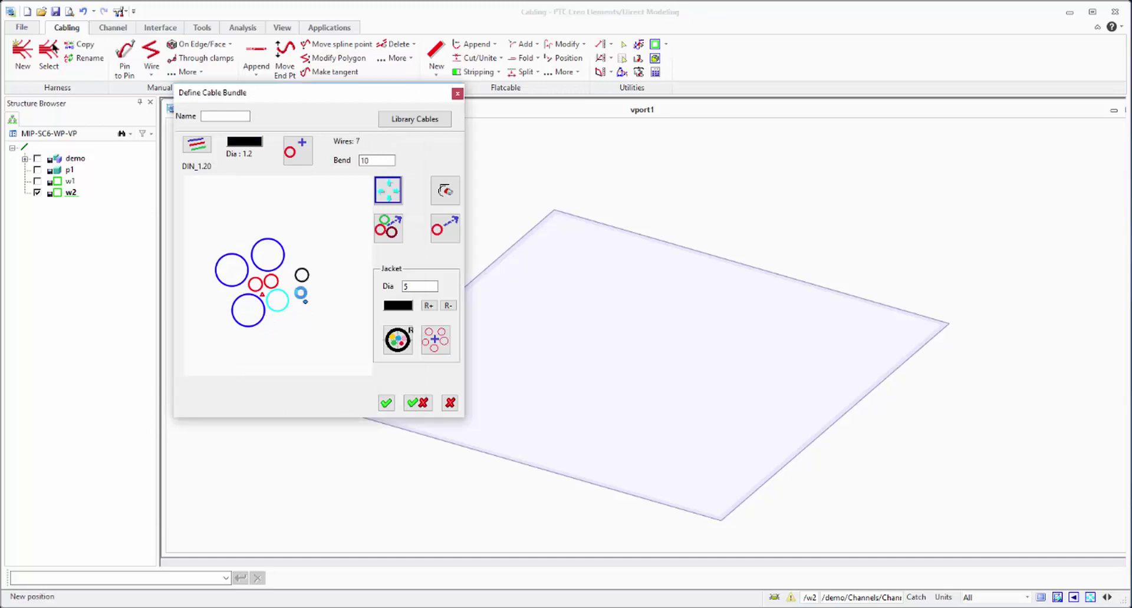
click(304, 302)
click(297, 251)
click(219, 298)
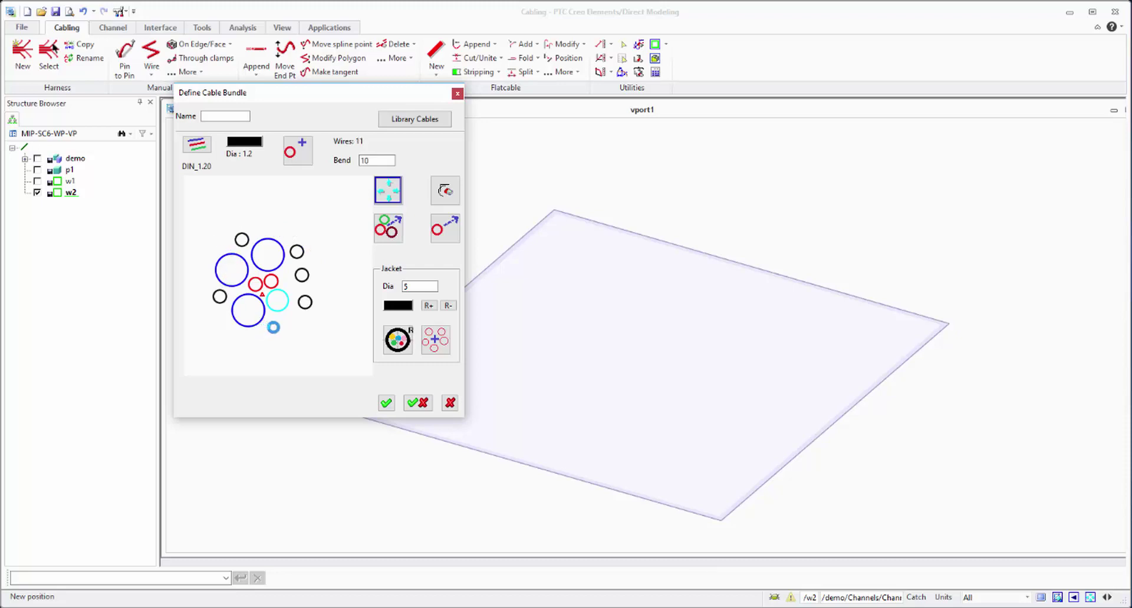
click(273, 327)
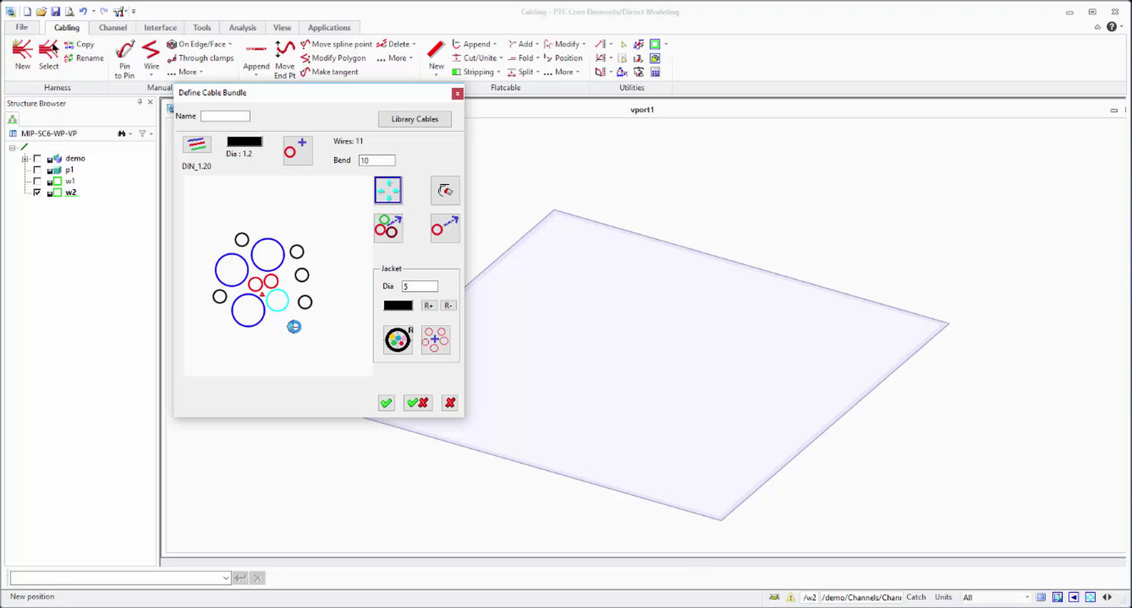
click(290, 234)
Add two green KUL123 wires of diameter 1.5, one at the top
click(196, 146)
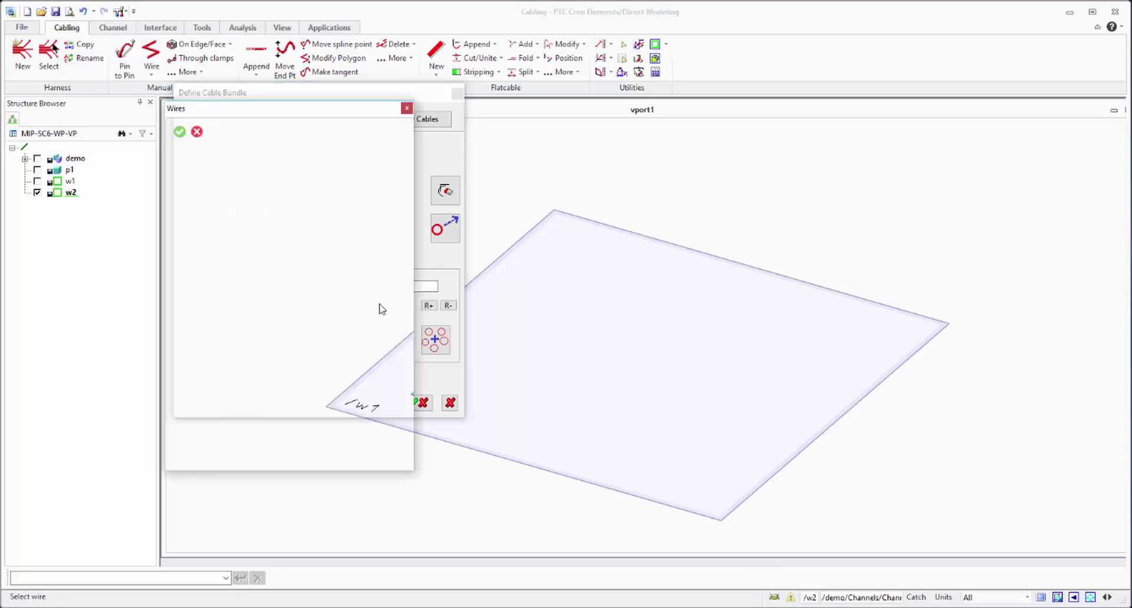
scroll(367, 336, down, 15)
scroll(305, 373, down, 1)
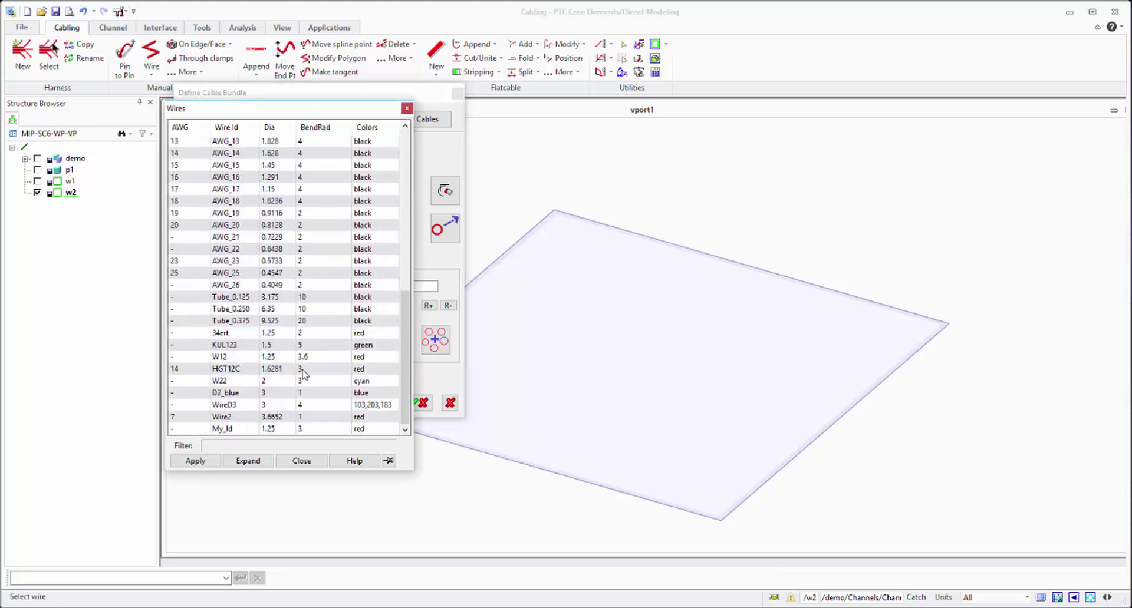
double_click(282, 345)
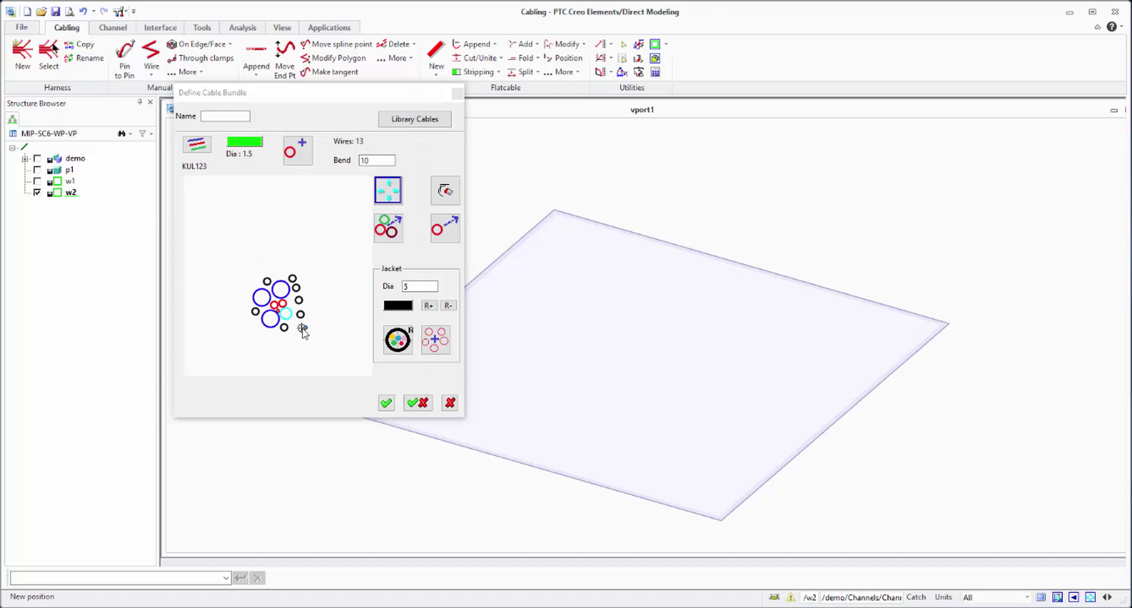
click(302, 328)
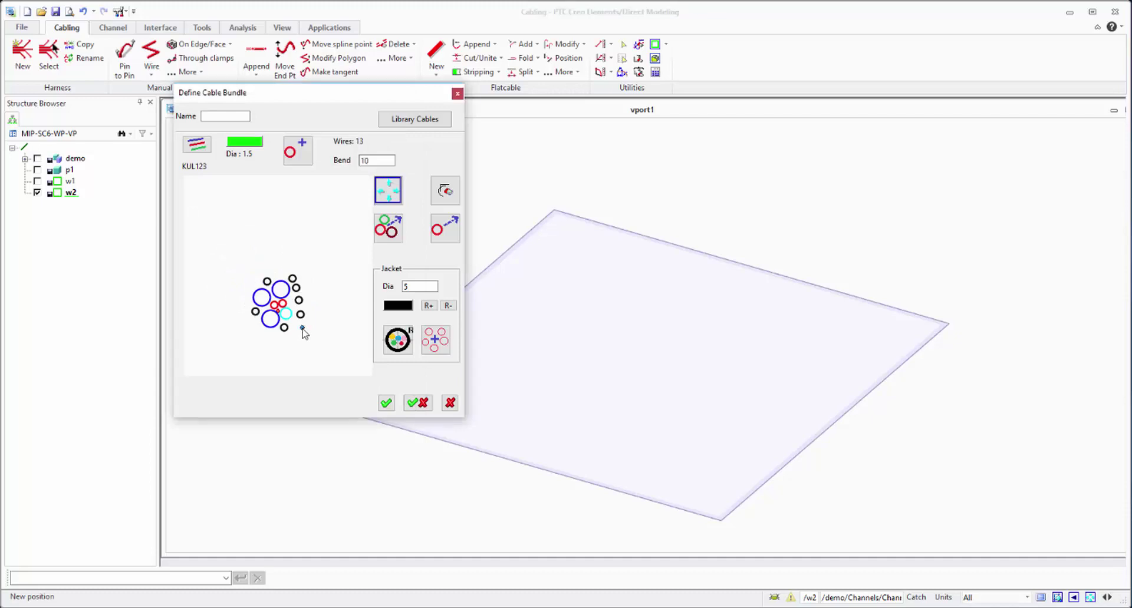
click(280, 271)
scroll(316, 277, up, 4)
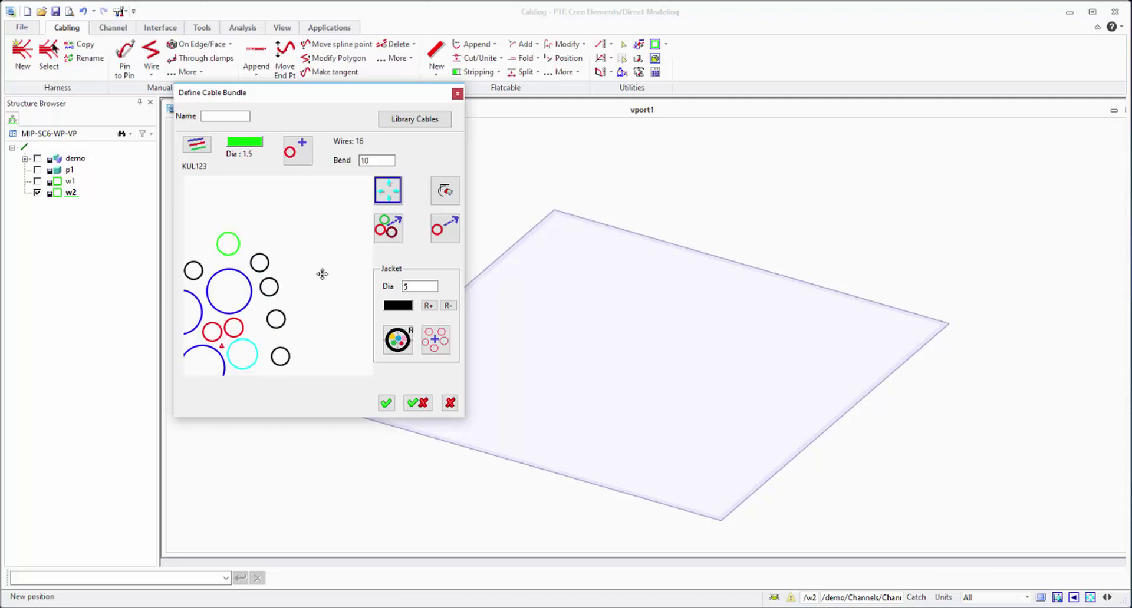
Move one black wire to the upper right, beside the top green wire
right_click(337, 267)
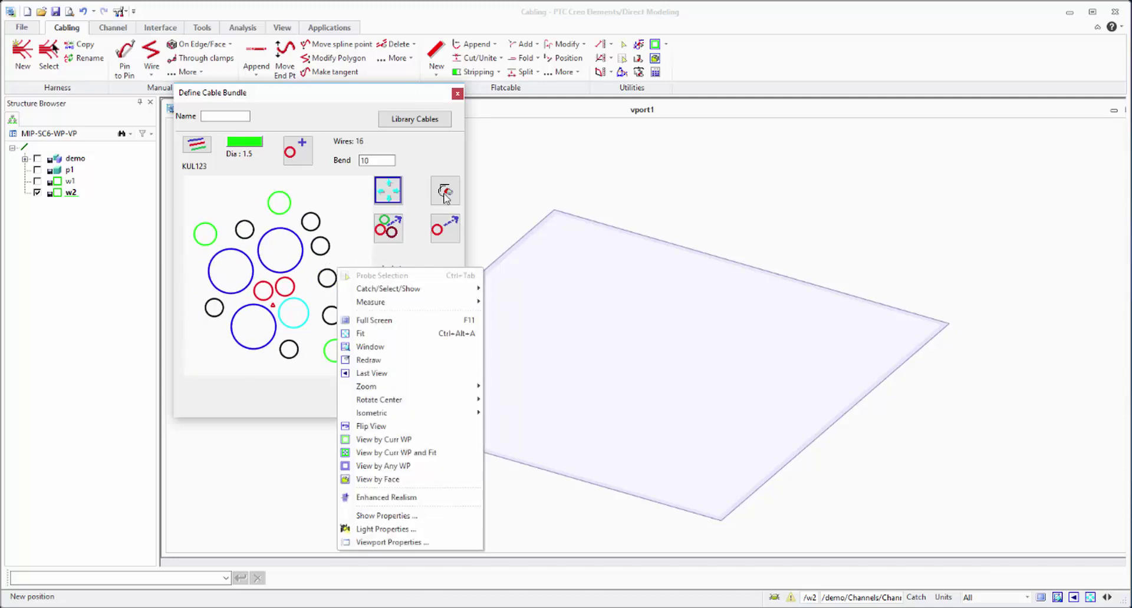
click(516, 229)
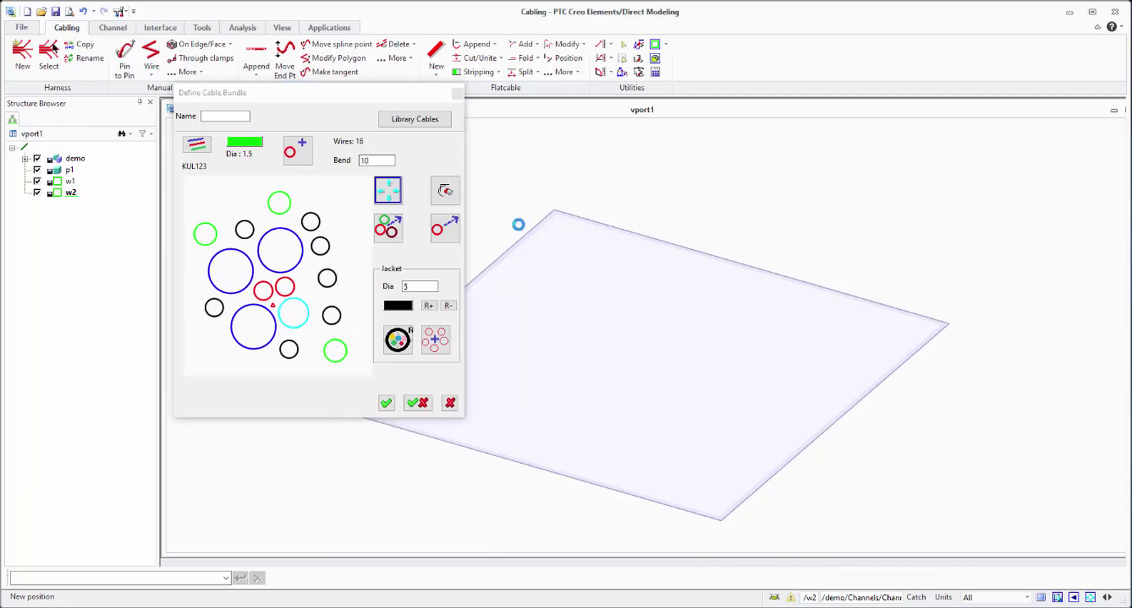
click(311, 222)
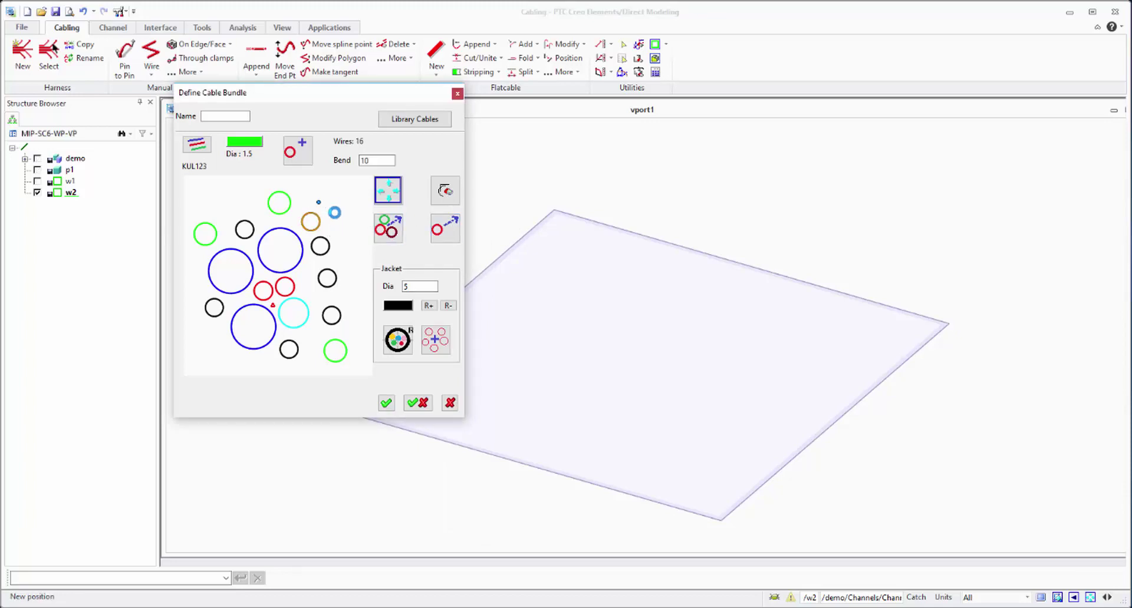
click(337, 221)
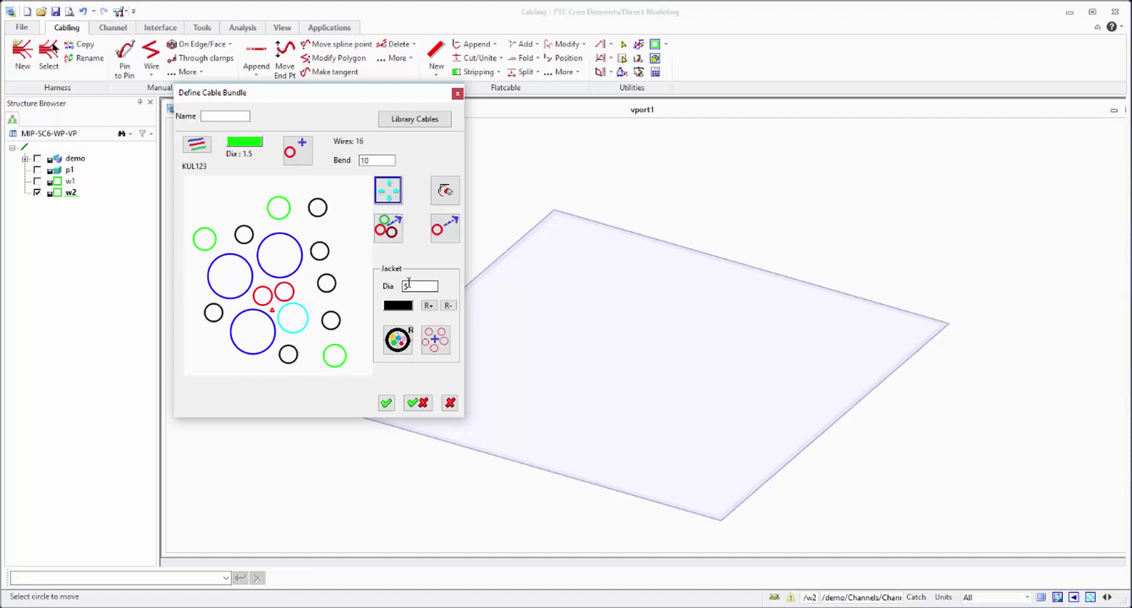
Add a red jacket around the bundle and enlarge its diameter to 14
click(406, 305)
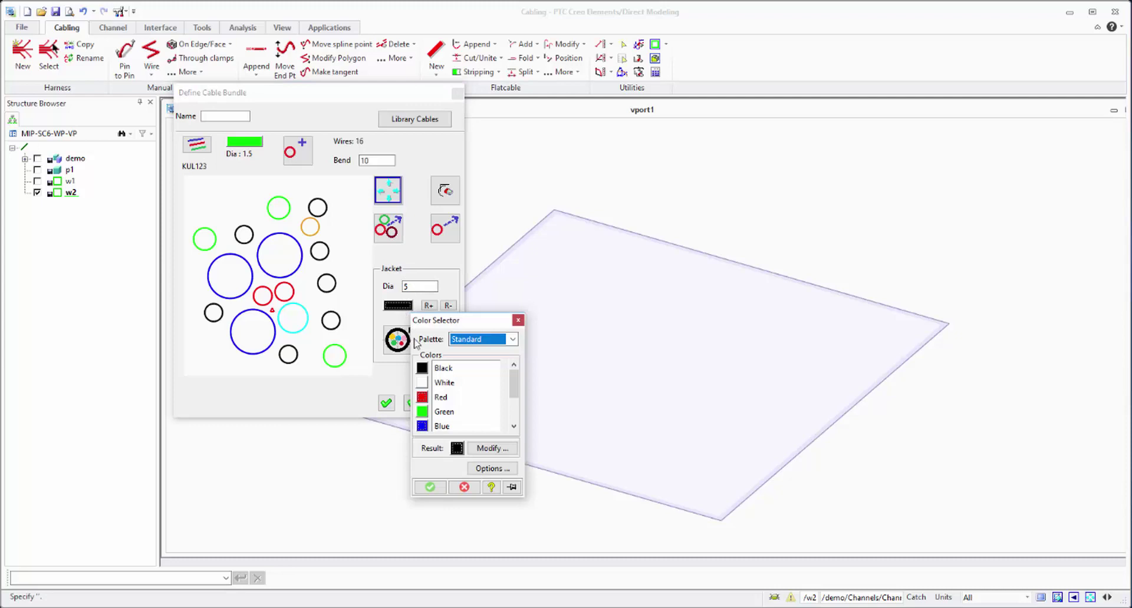
double_click(428, 399)
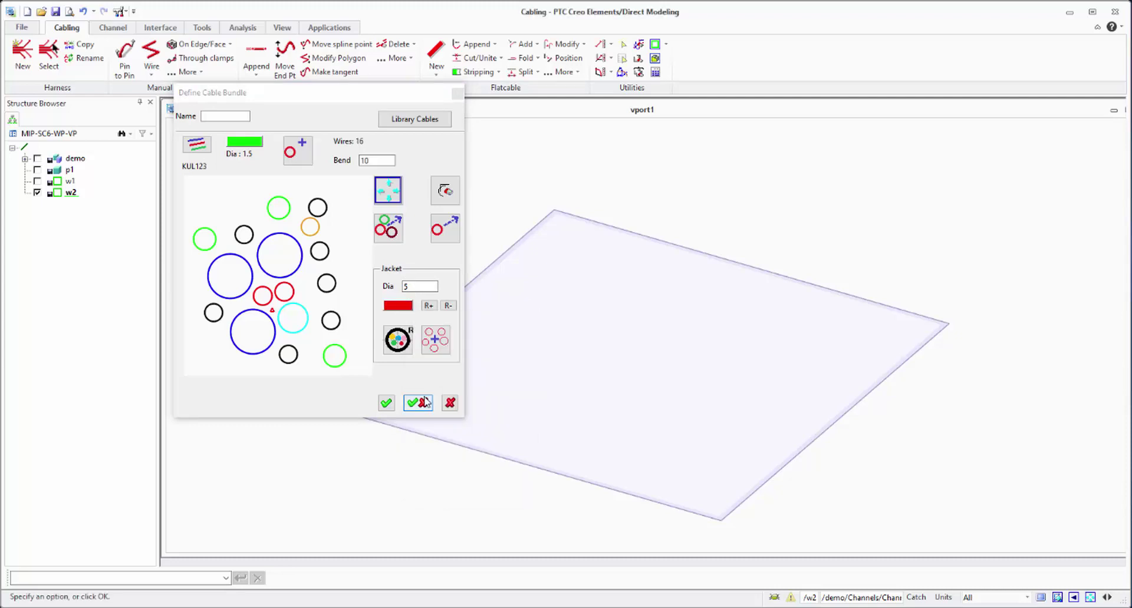
click(398, 345)
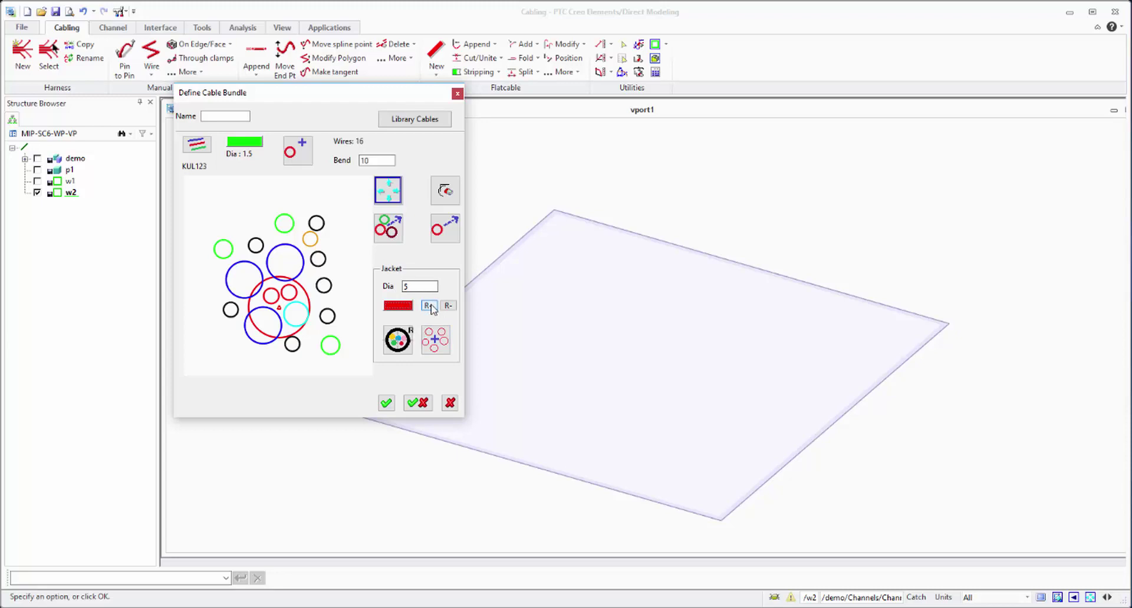
click(430, 307)
click(429, 306)
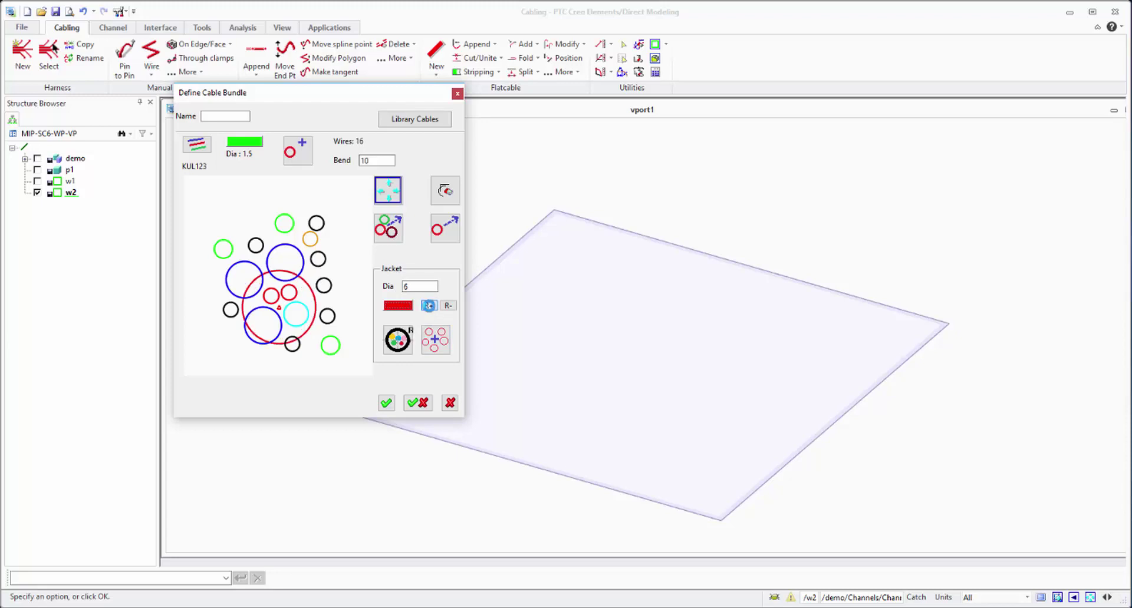
click(430, 305)
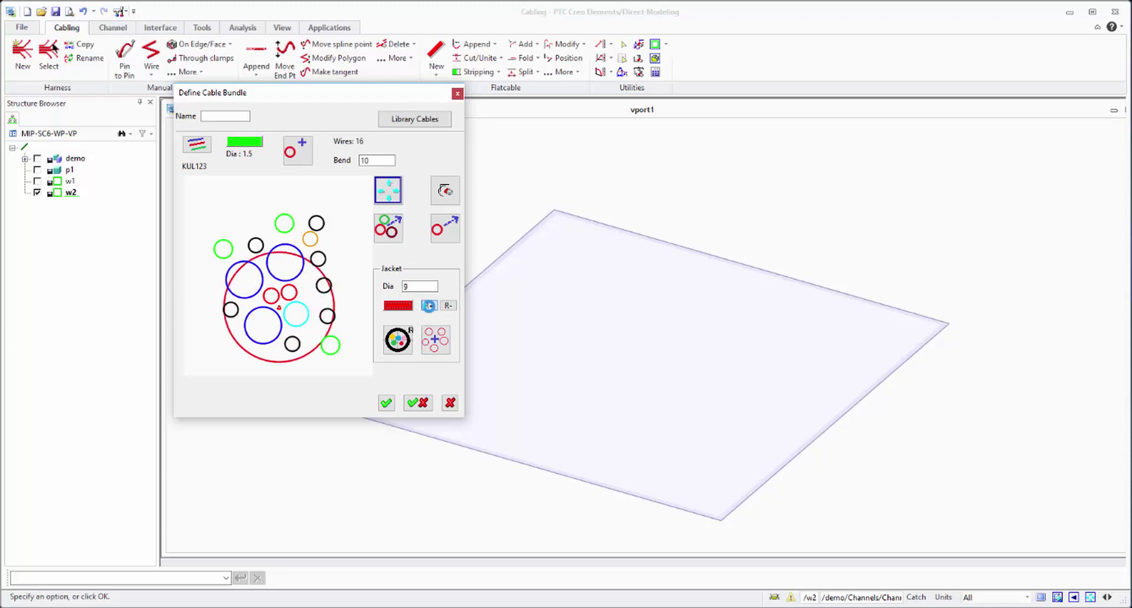
click(429, 306)
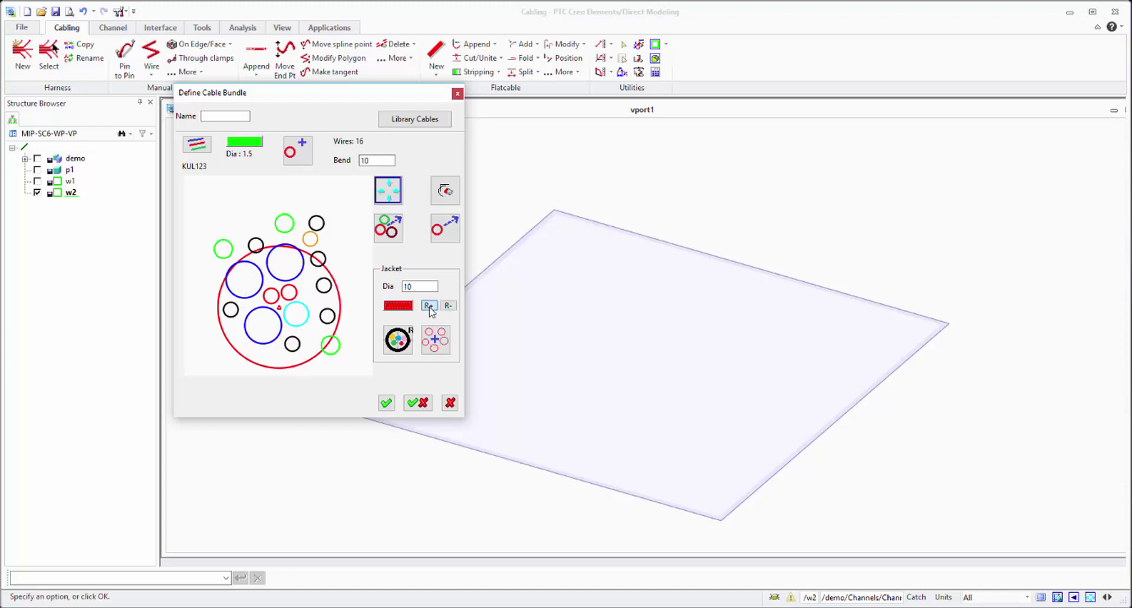
click(430, 305)
click(429, 306)
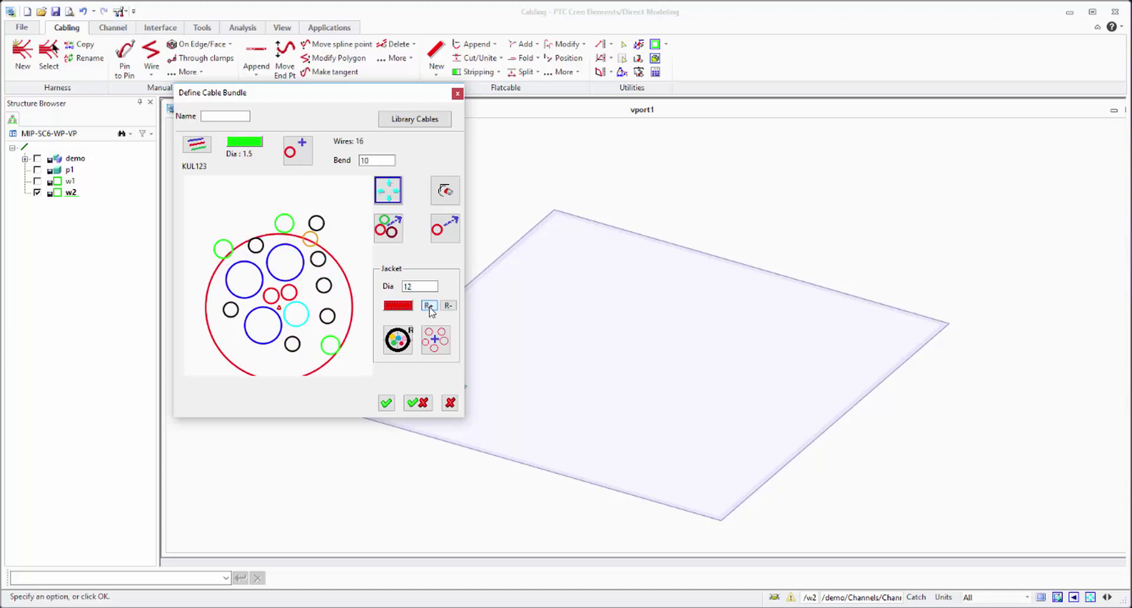
click(429, 305)
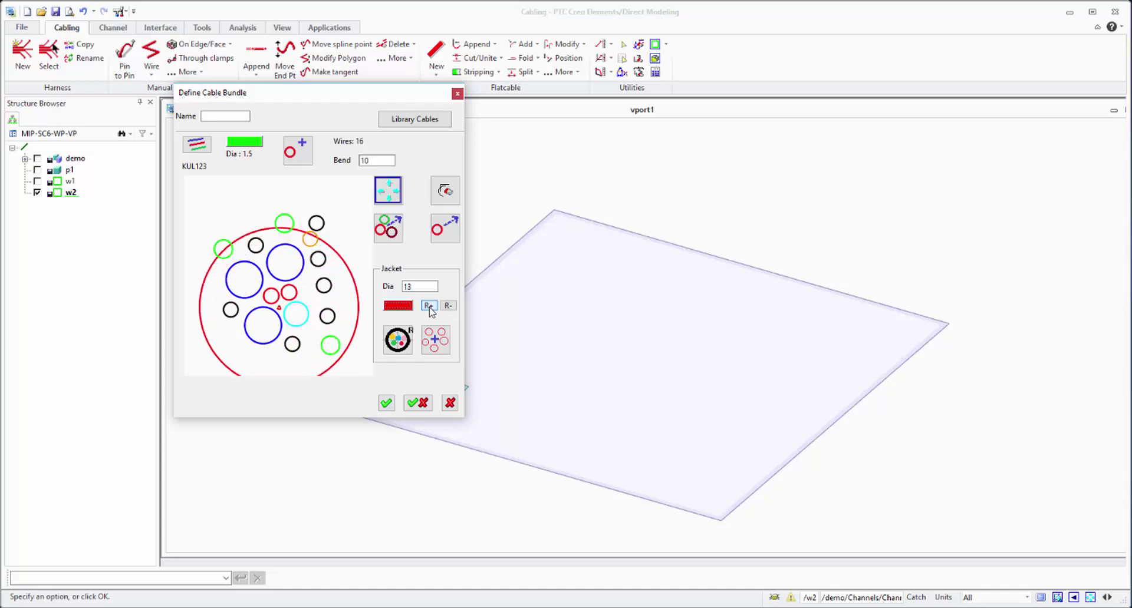
click(429, 305)
Set the bundle centre point on the small red core wire
scroll(324, 280, down, 2)
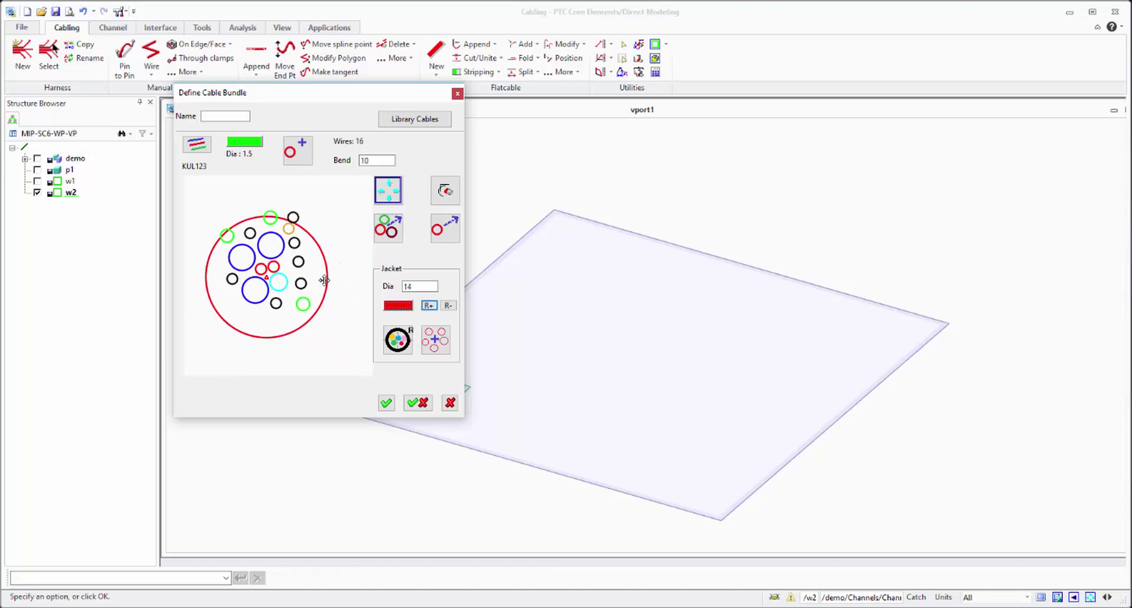
click(436, 340)
scroll(281, 282, up, 2)
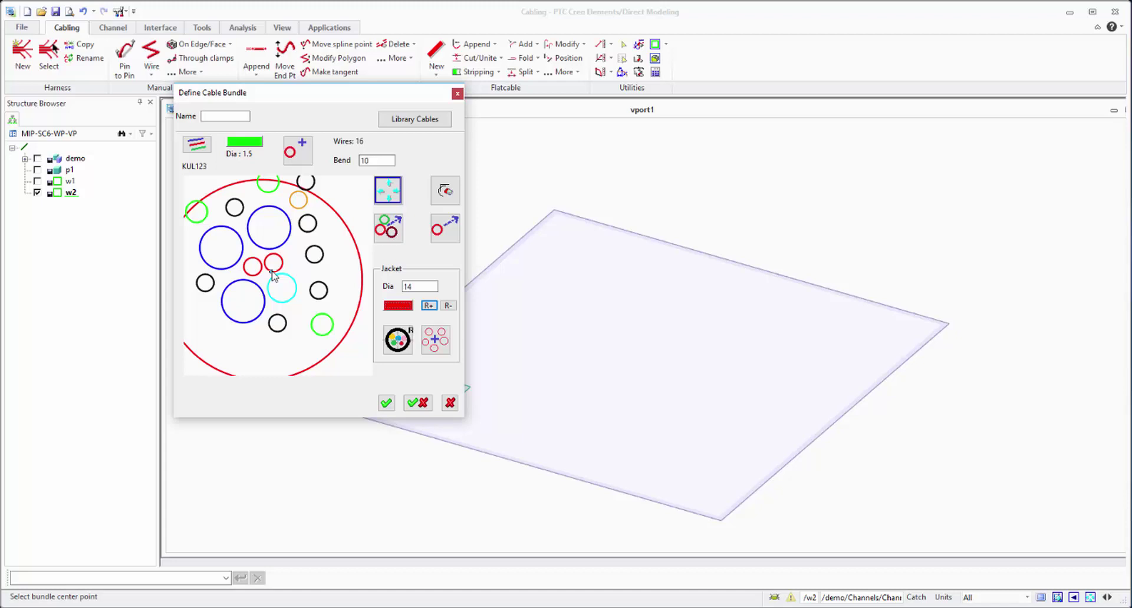
click(273, 275)
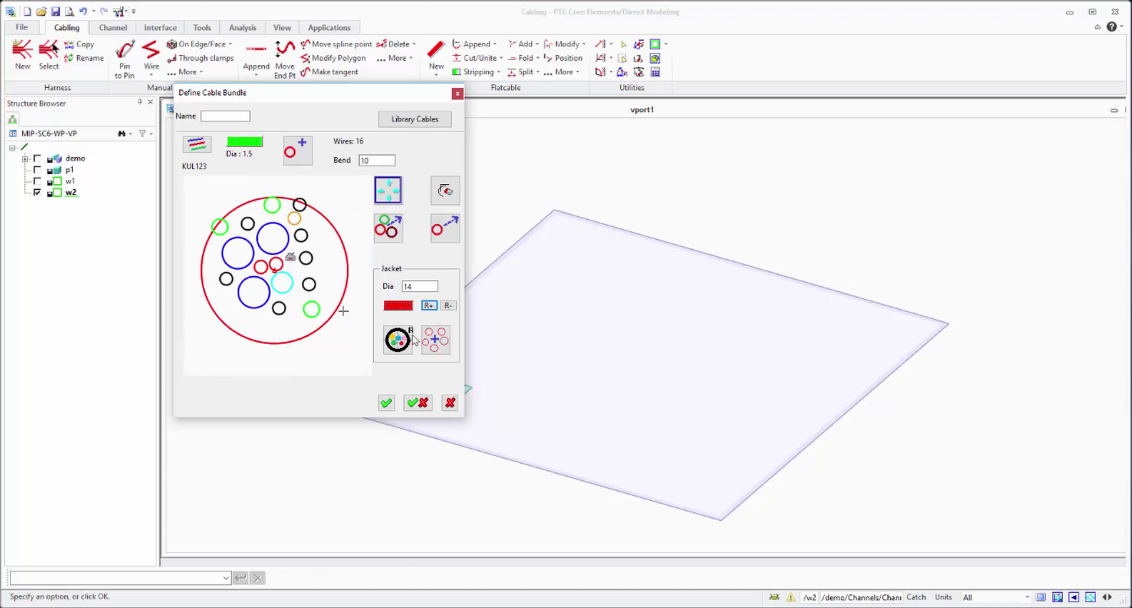
click(435, 340)
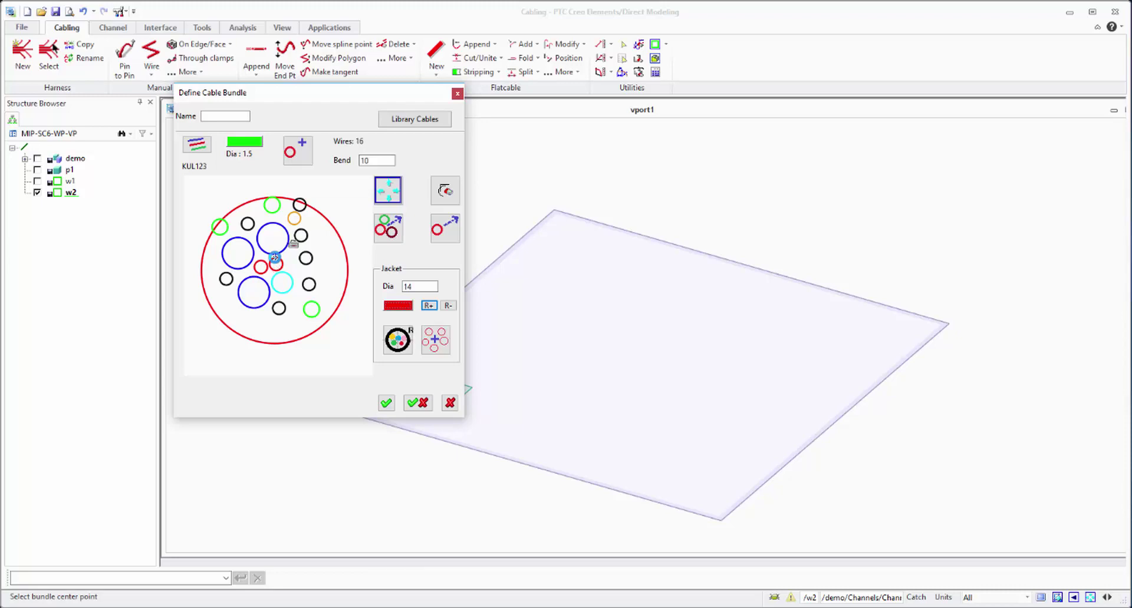
click(275, 262)
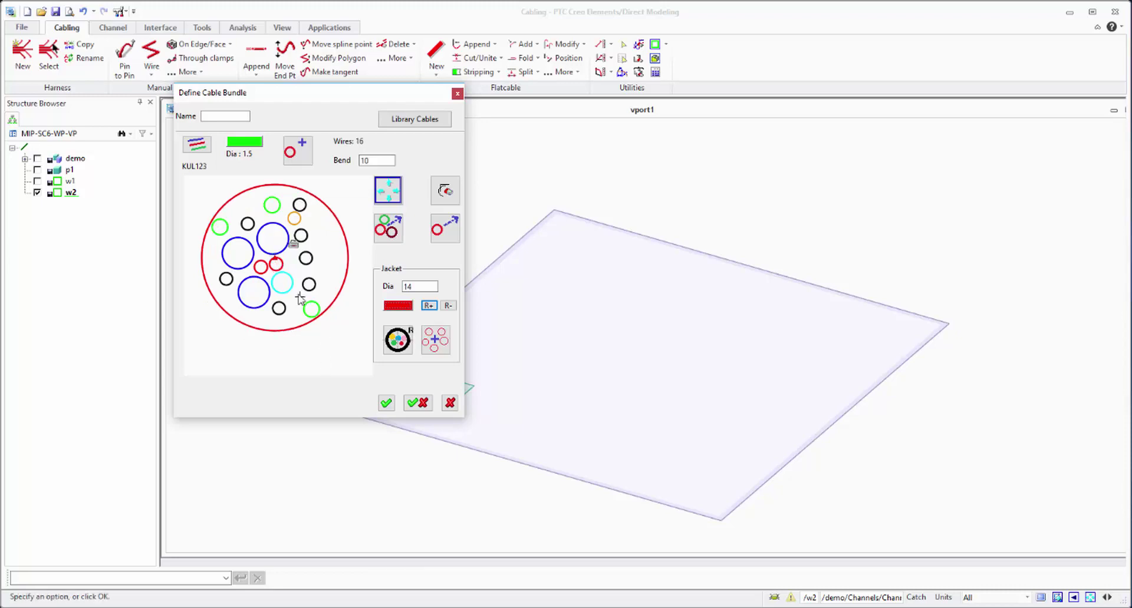
scroll(298, 297, up, 2)
scroll(298, 298, down, 2)
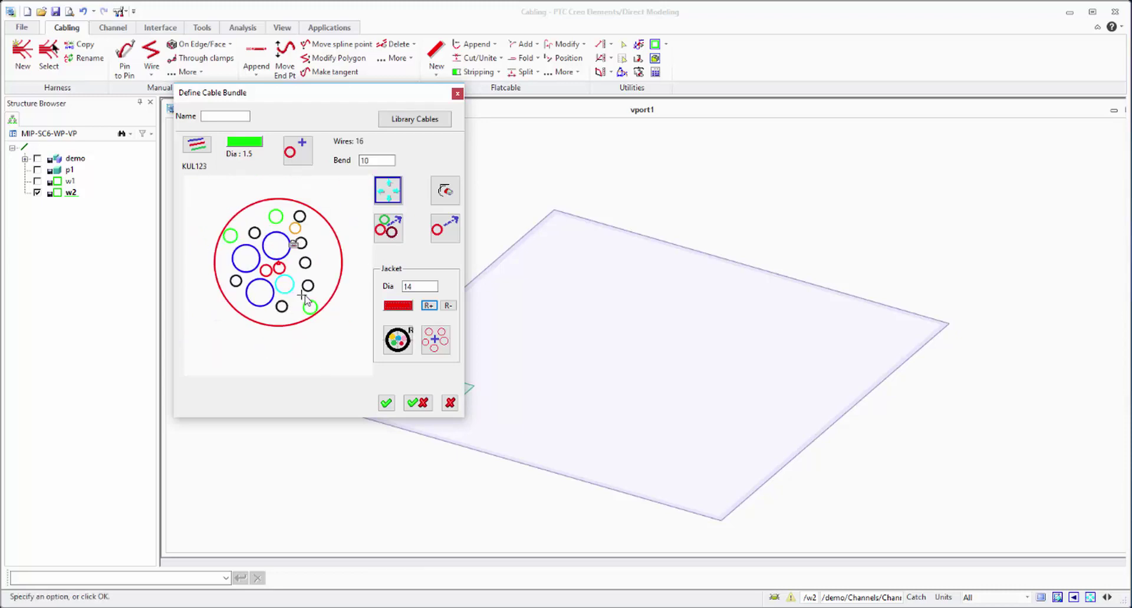
Enter B16 as the bundle name and confirm the 16-wire, diameter-14 definition
click(223, 116)
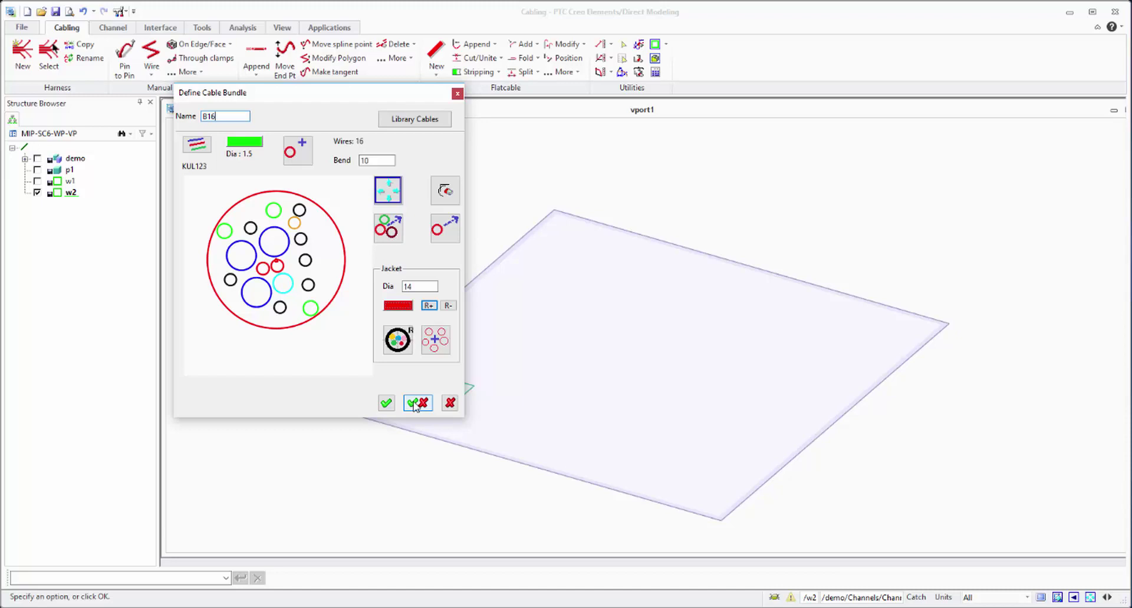
click(386, 404)
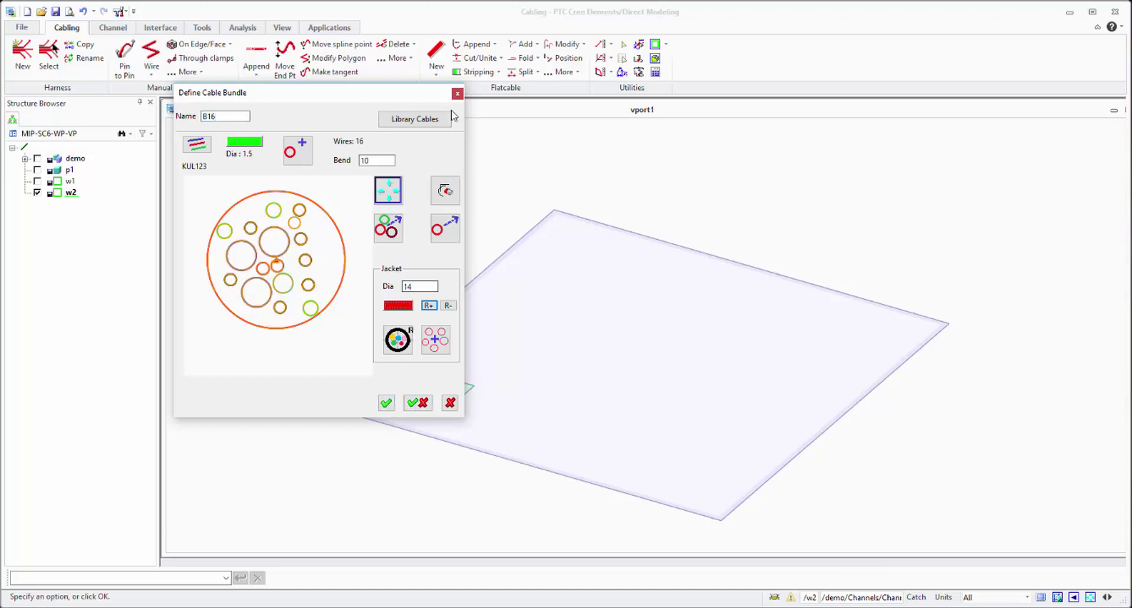
Load the B16 cable and then Demo12 from the library cables
click(432, 120)
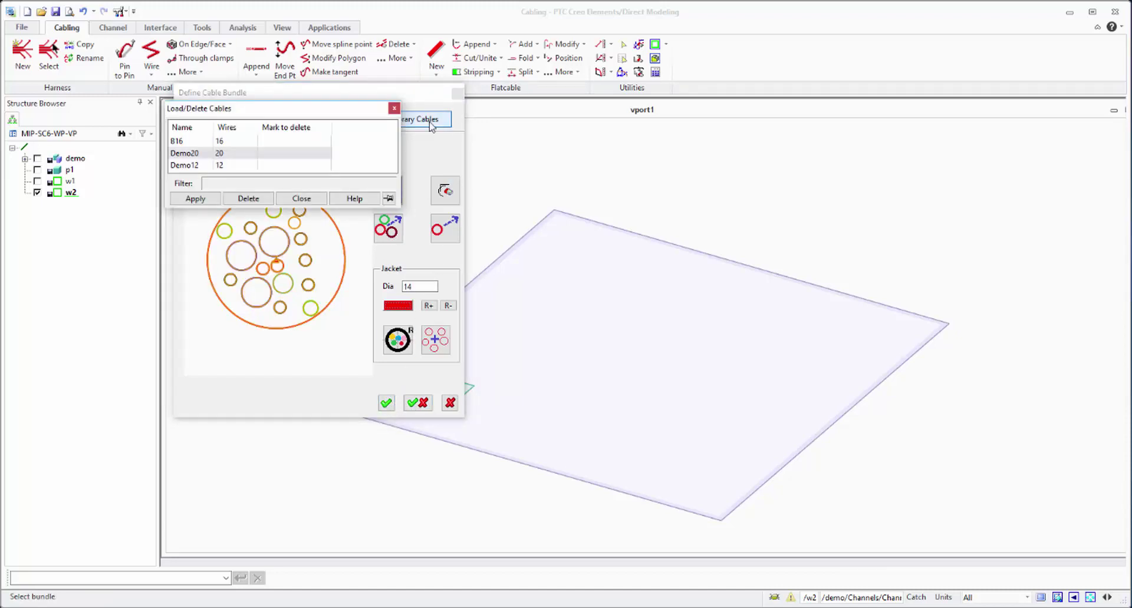
double_click(187, 143)
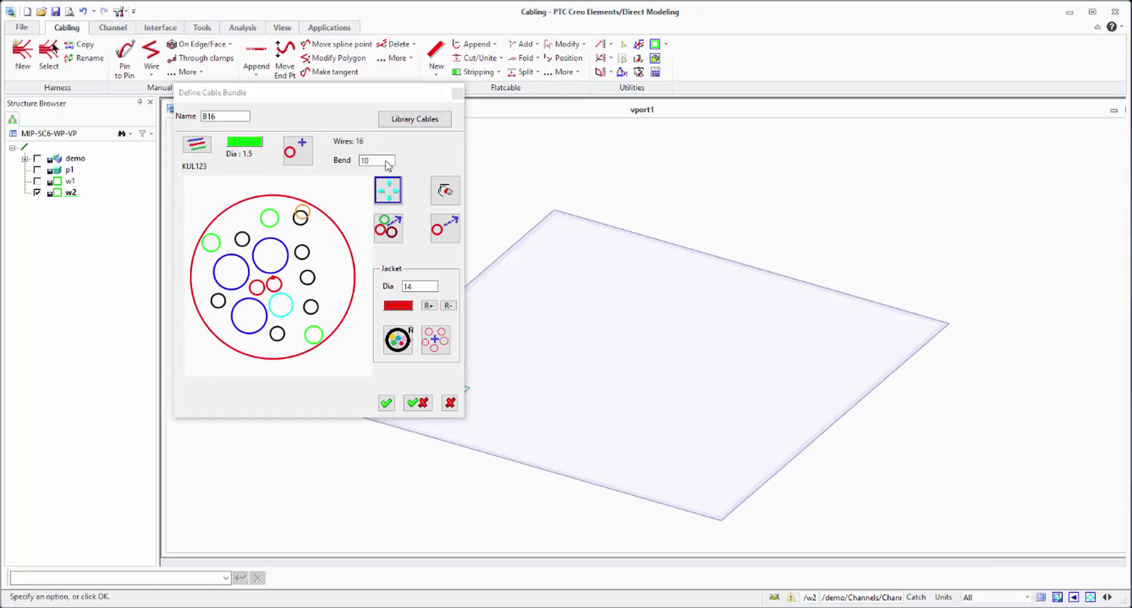
click(420, 118)
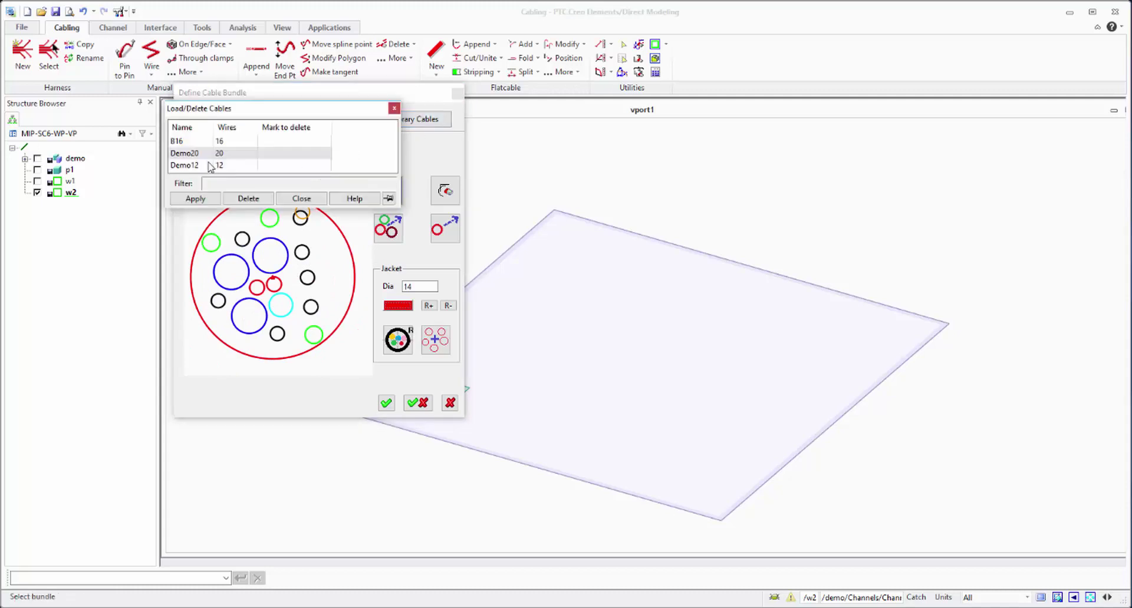
double_click(182, 165)
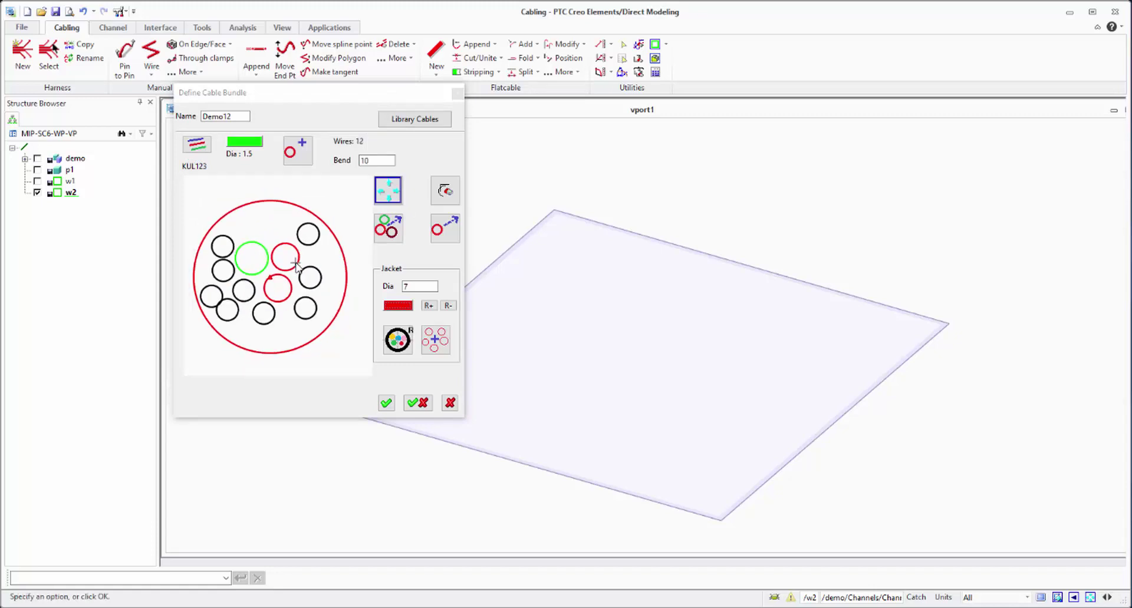
Delete Demo20 and Demo12 from the cable library and close the list
click(415, 120)
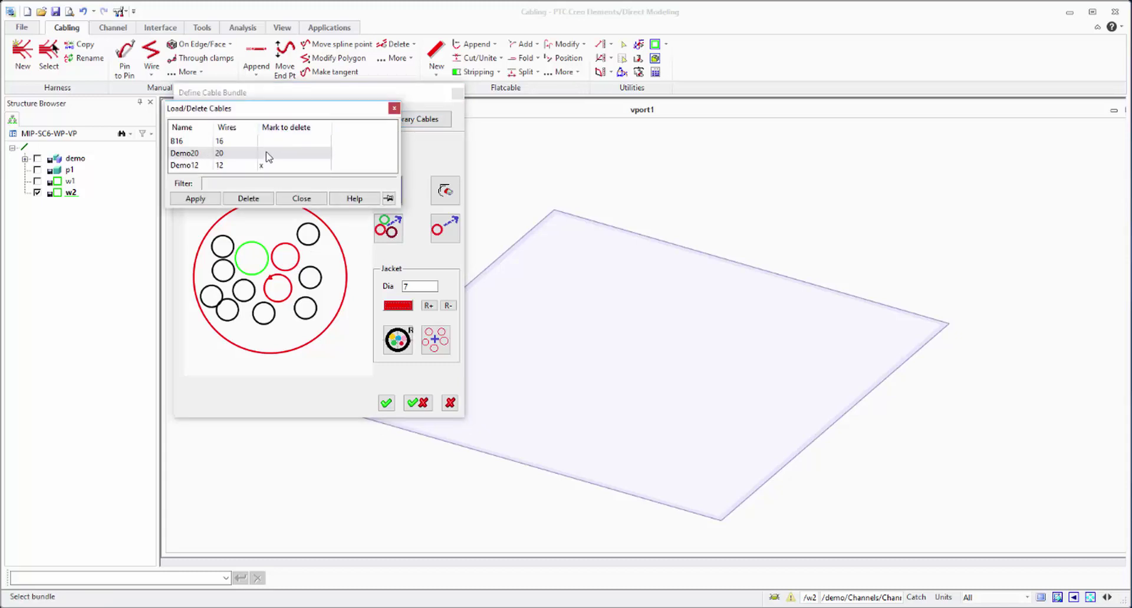
click(260, 198)
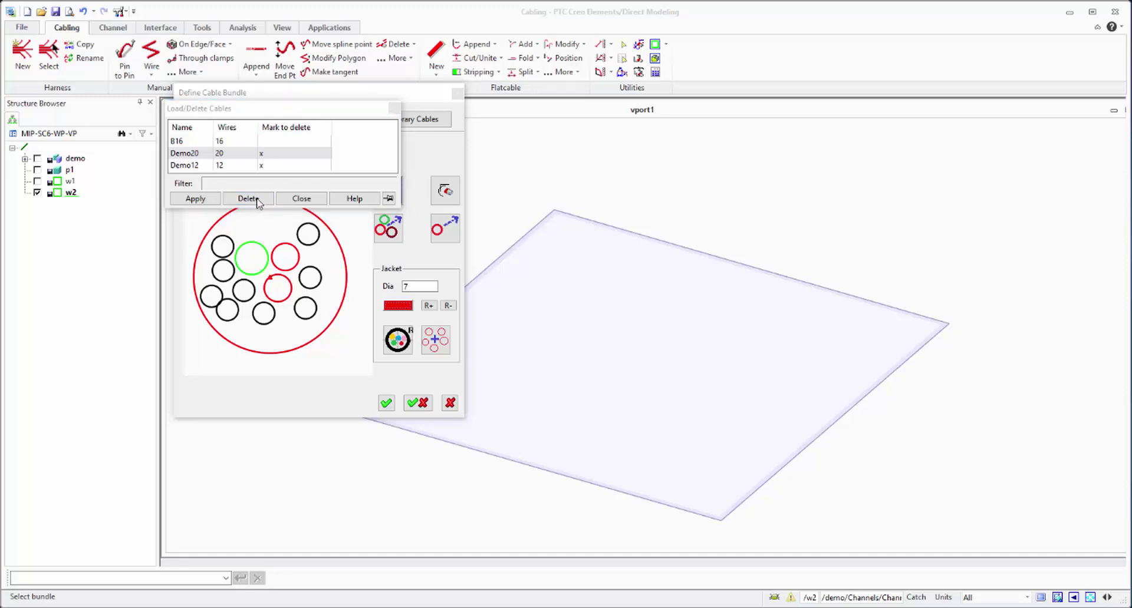
click(271, 180)
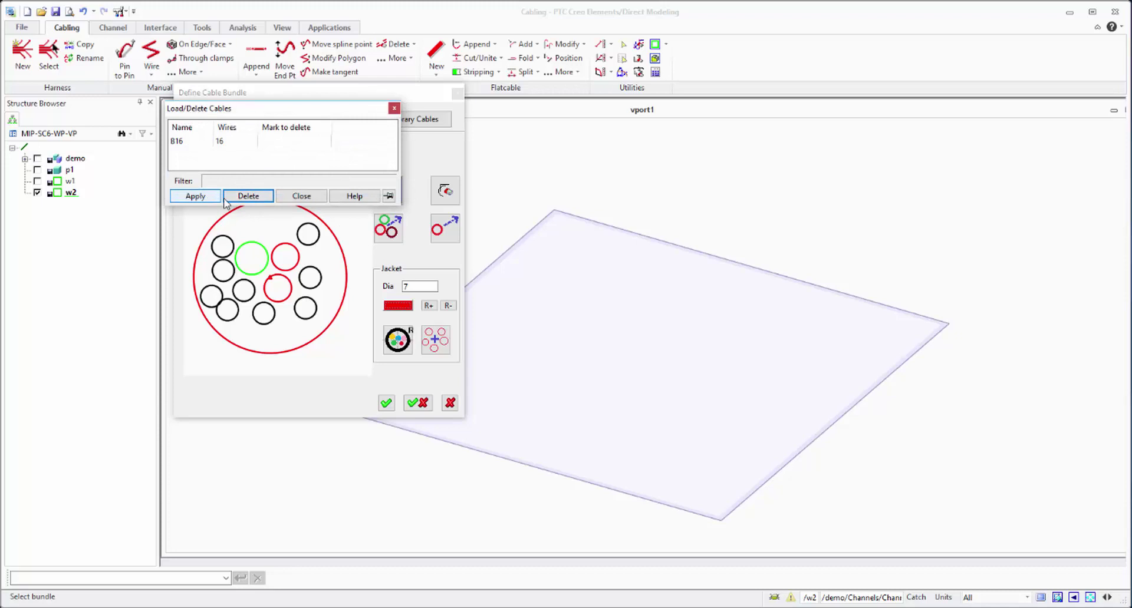
click(301, 198)
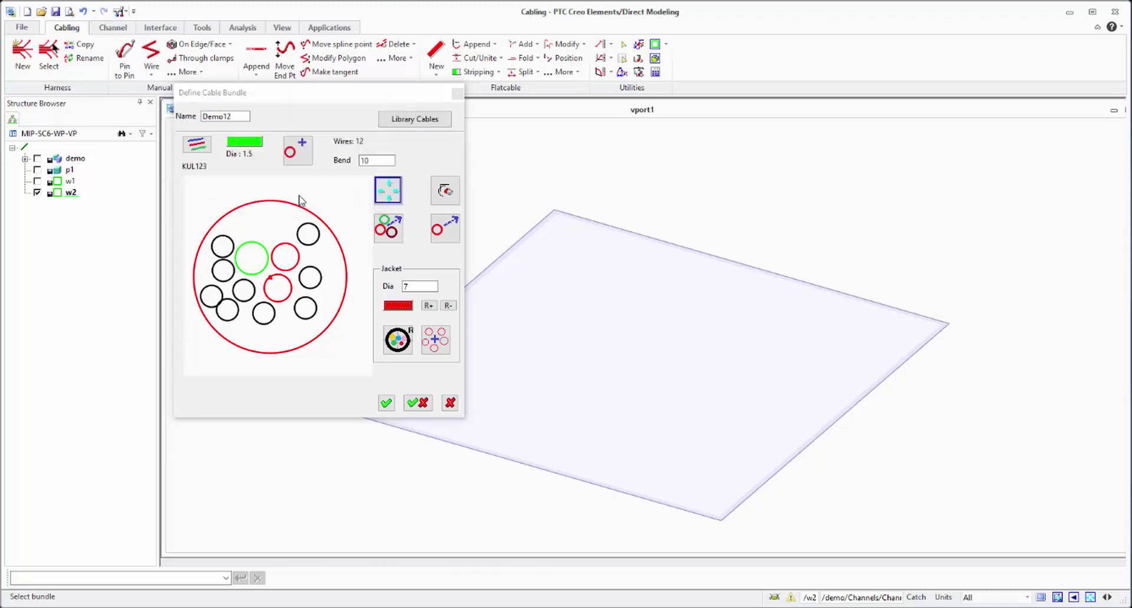
Close the bundle definition without saving and start a spline-routed cable
click(450, 402)
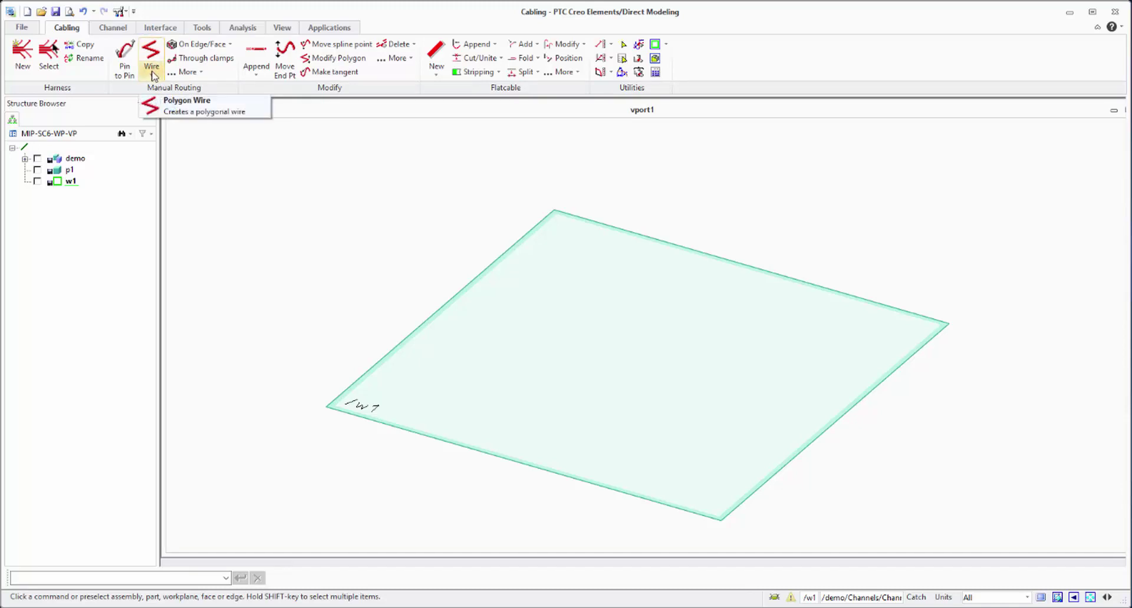
click(153, 78)
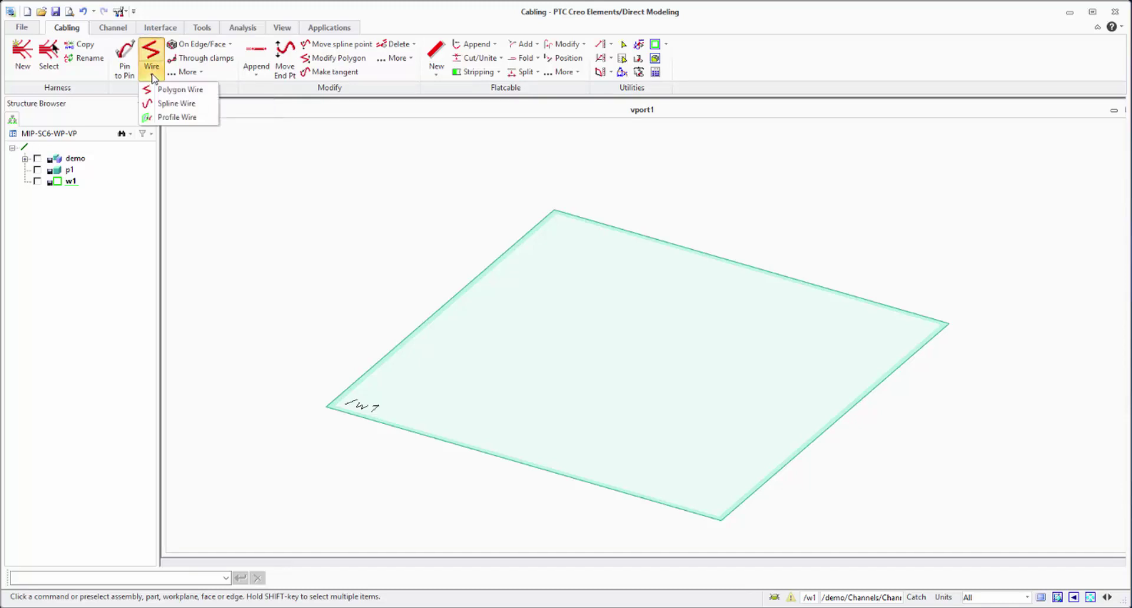
click(172, 102)
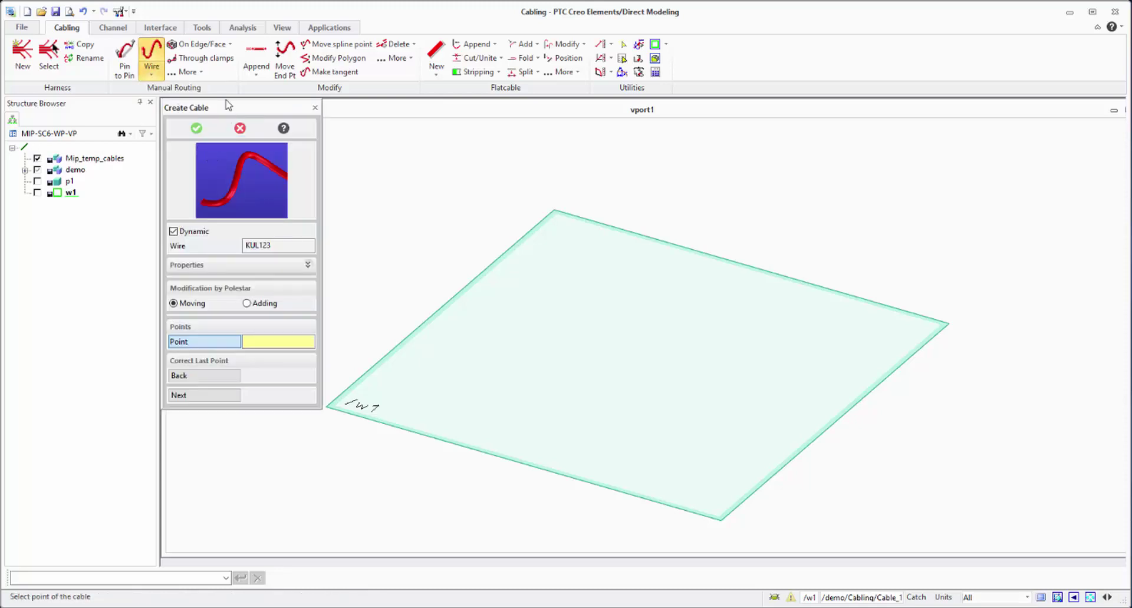
drag(227, 106, 214, 76)
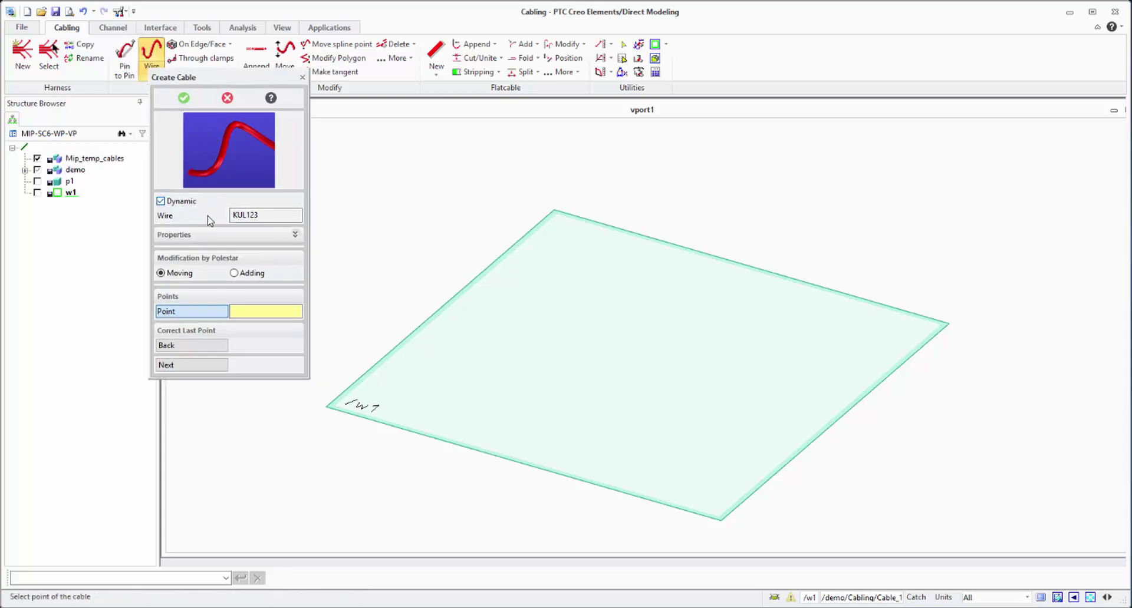
Switch the cable type to Bundle and select B16
click(182, 217)
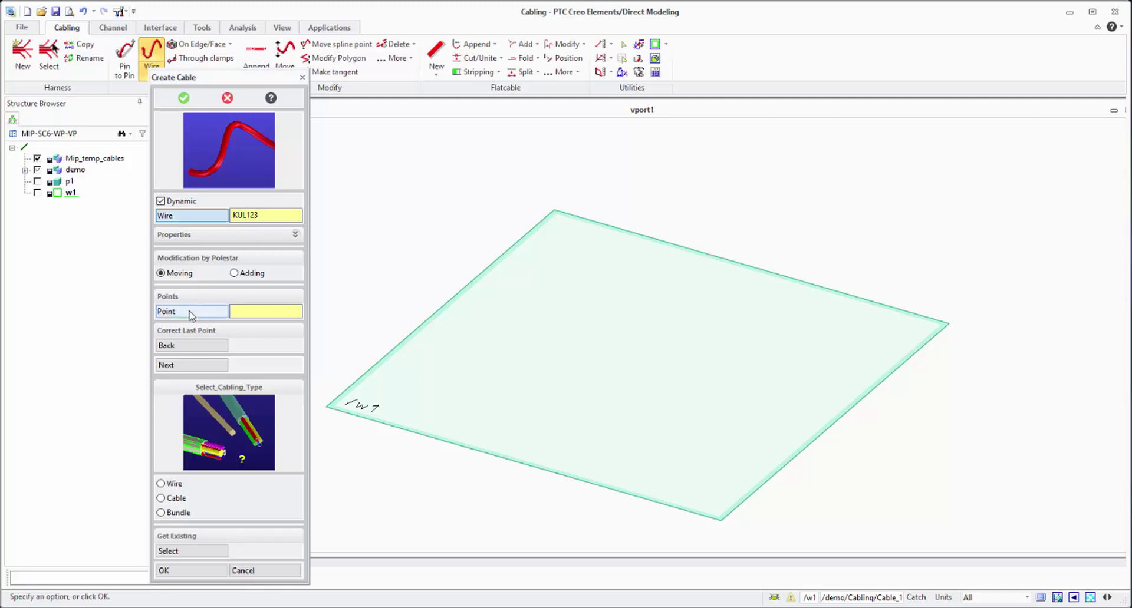
click(161, 513)
double_click(336, 141)
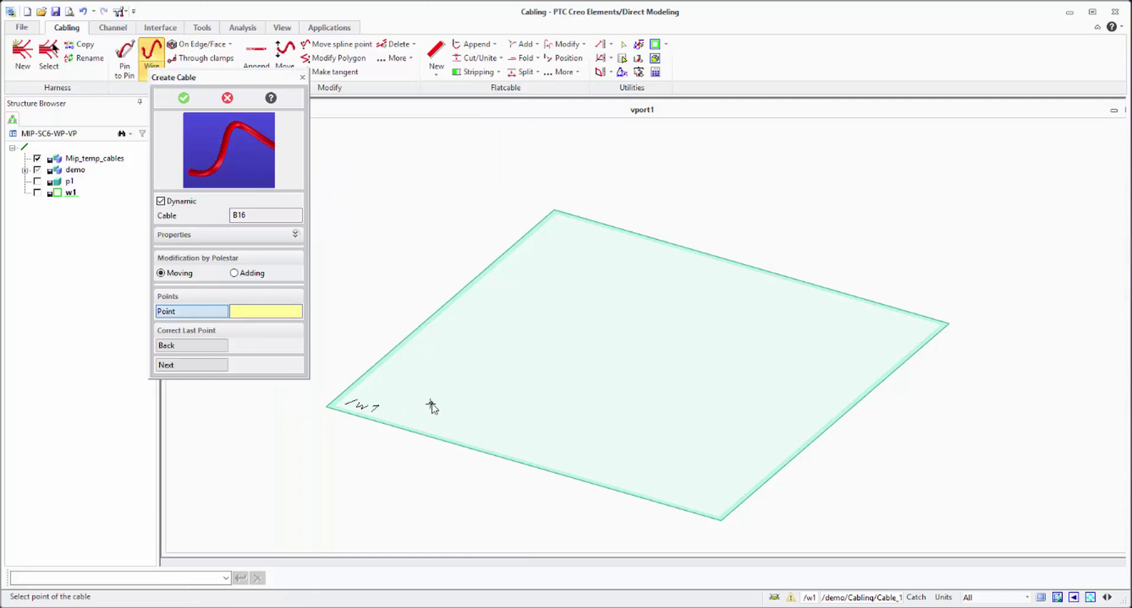
Route the B16 cable through three points on w1 to form a bend, then rotate the view
click(458, 387)
click(555, 302)
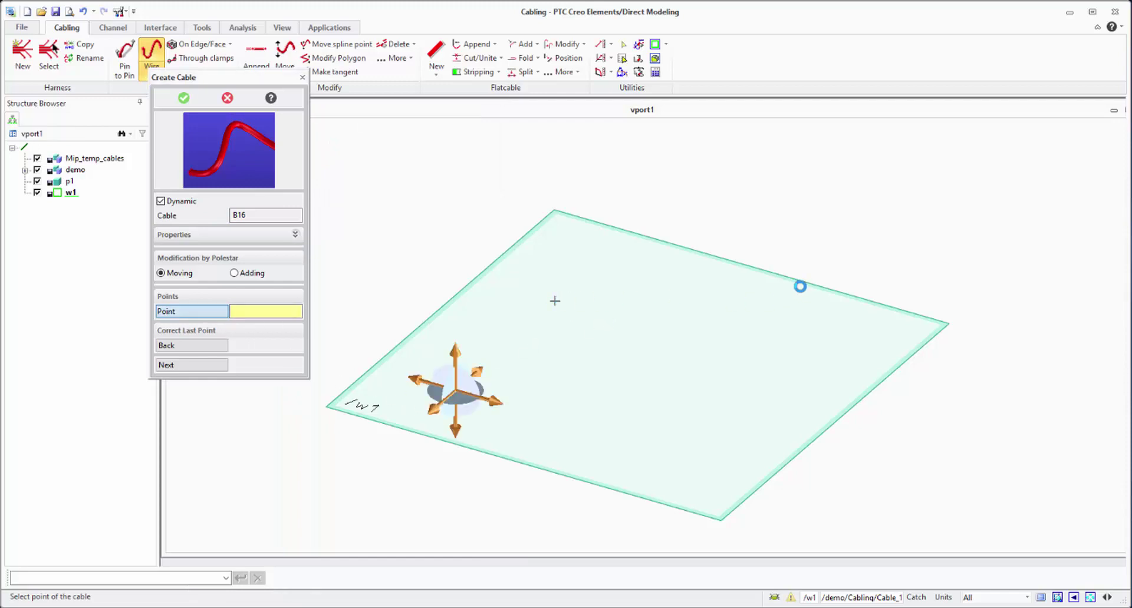
click(765, 266)
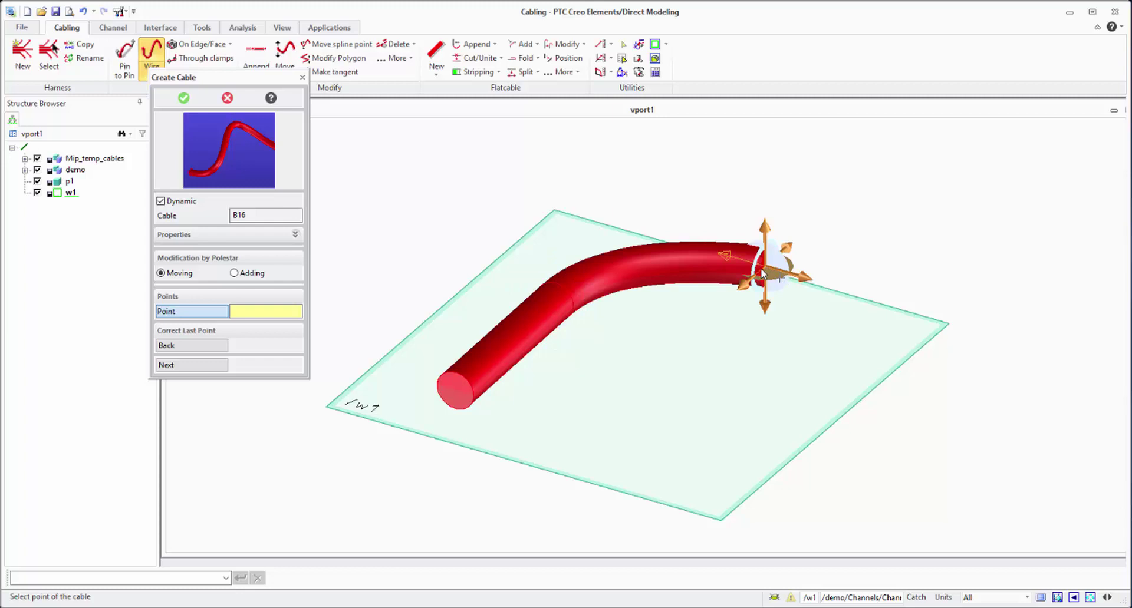
click(184, 98)
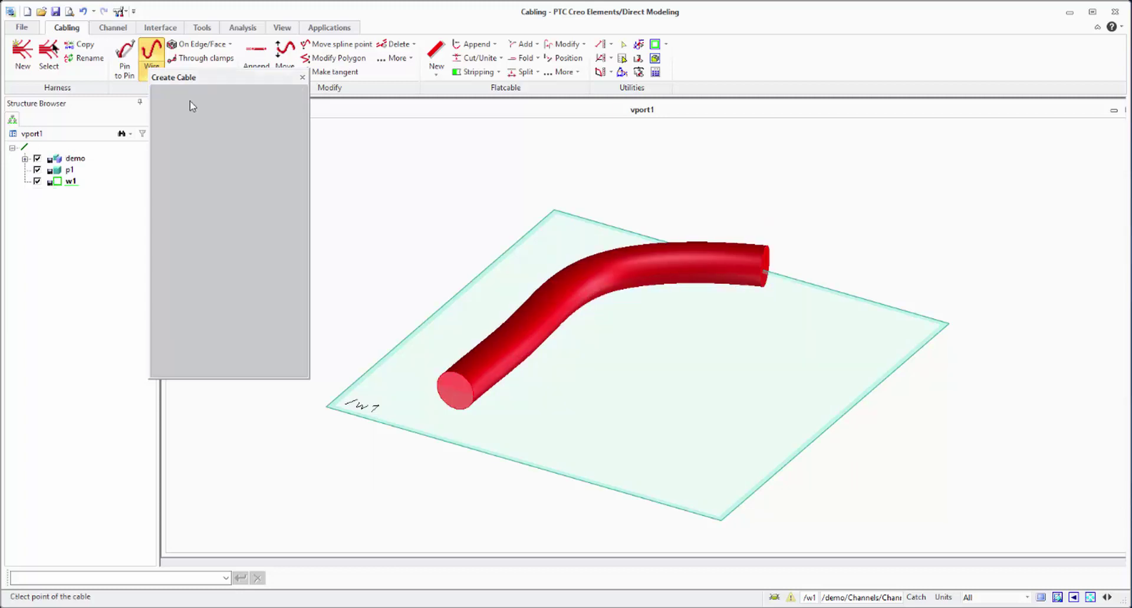
middle_drag(498, 239, 456, 156)
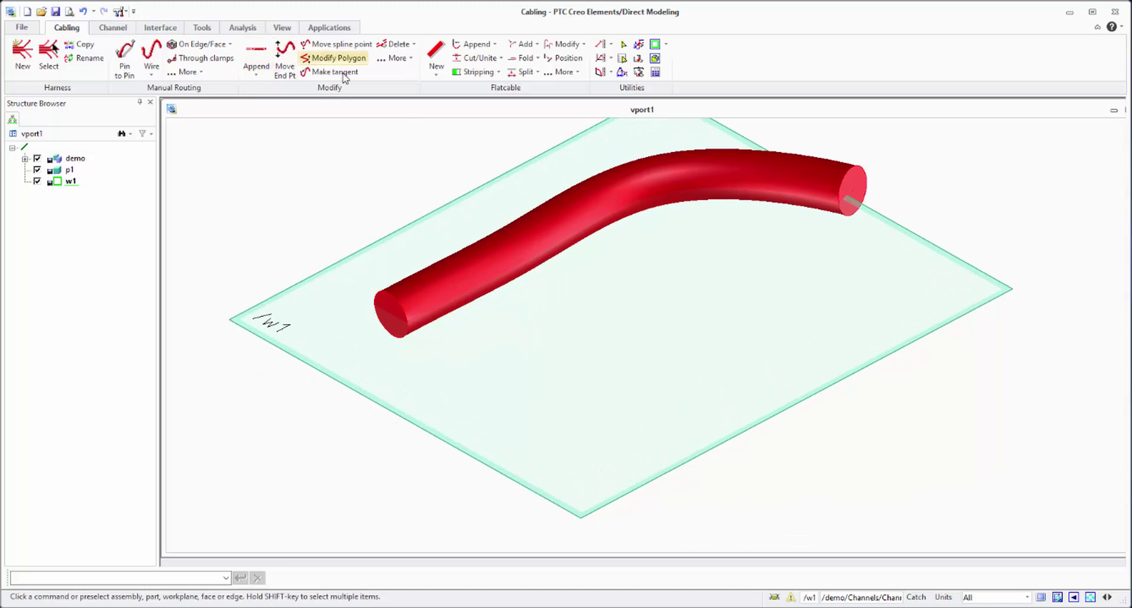
Split the red B16 cable's near end into its 16 coloured cores and lengthen them out of the sheath
click(411, 59)
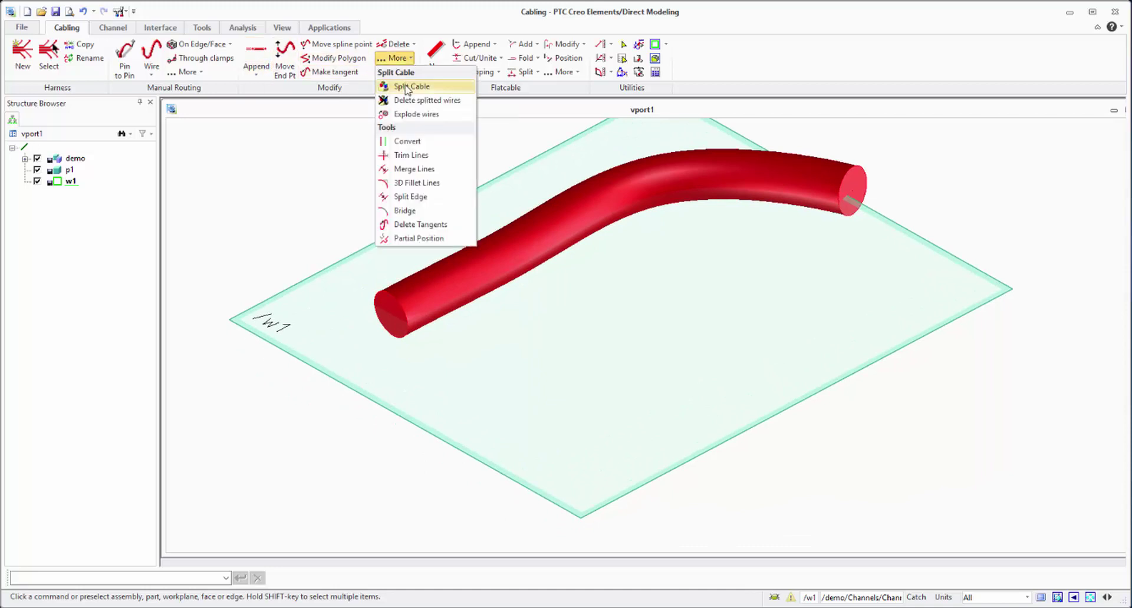
click(408, 87)
click(416, 296)
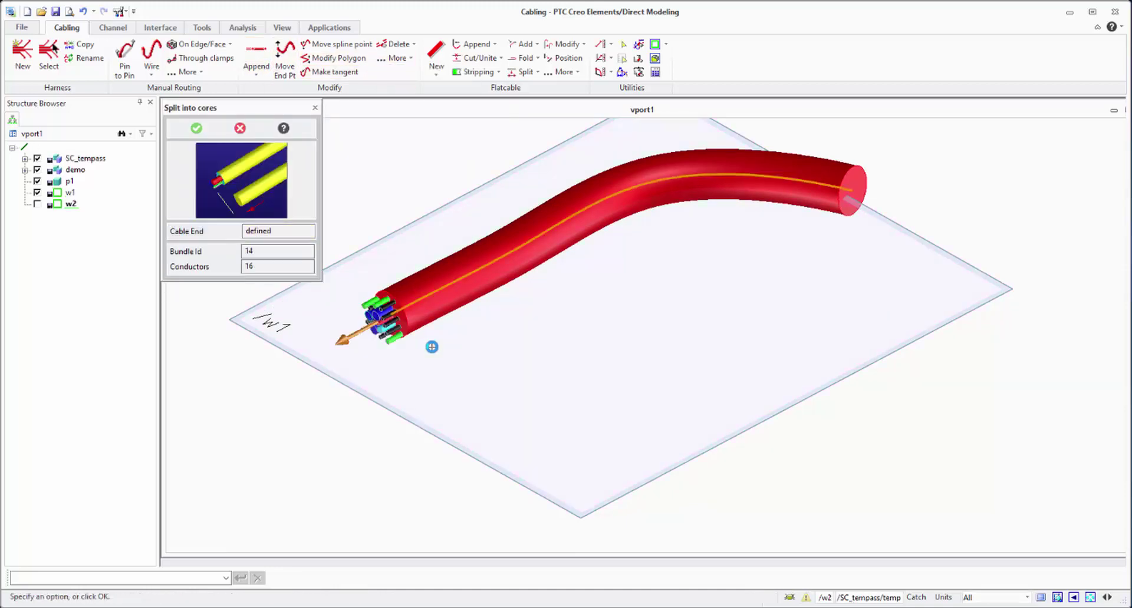
middle_drag(391, 384, 558, 392)
scroll(559, 392, up, 2)
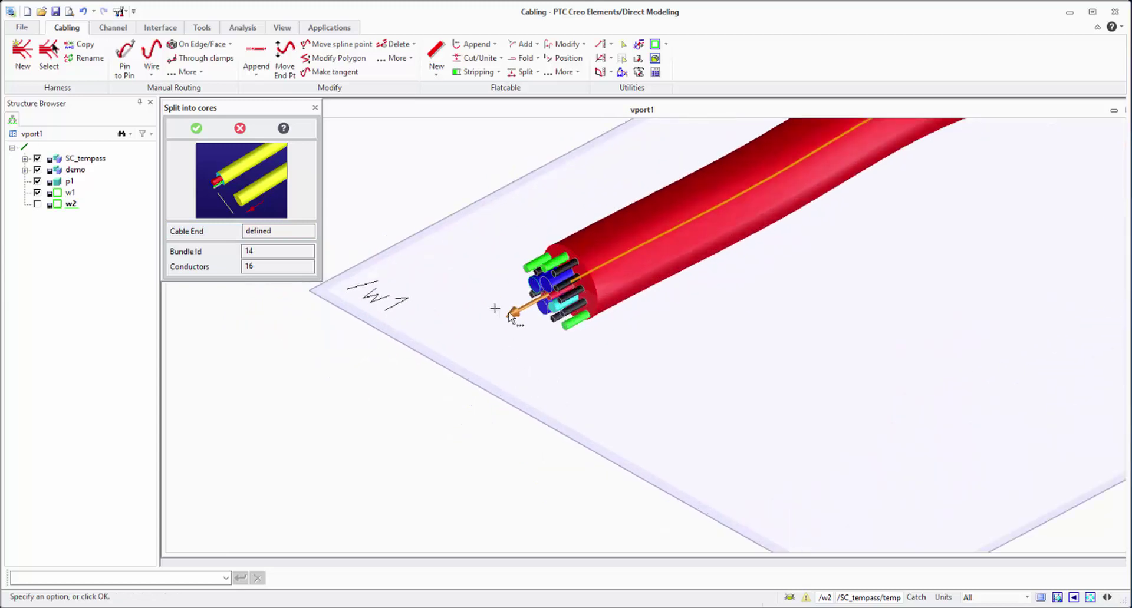
drag(456, 365, 446, 374)
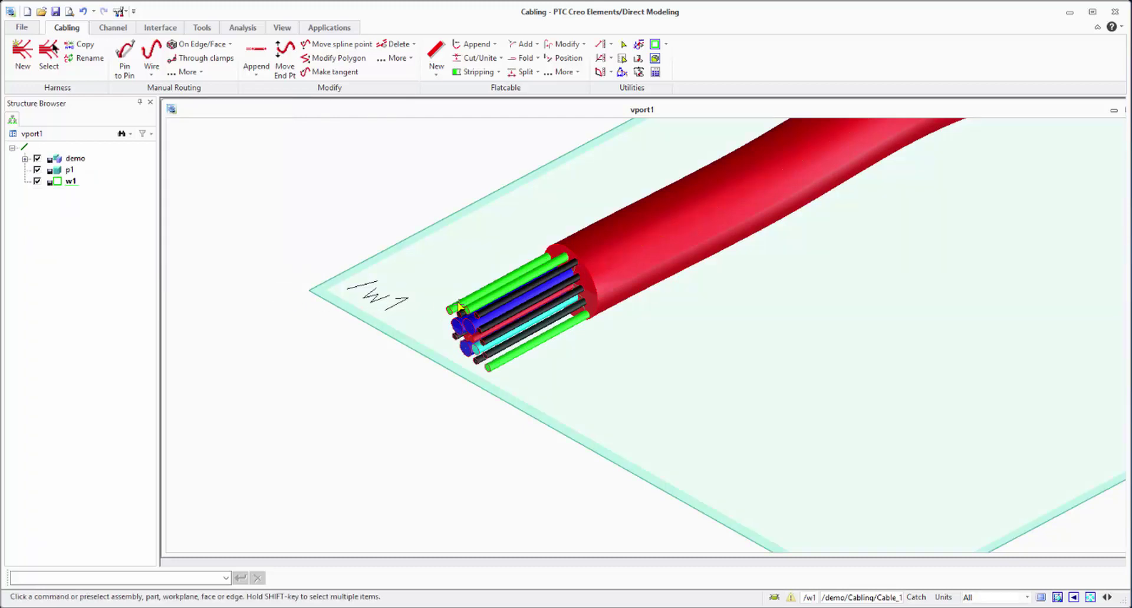
middle_drag(459, 306, 558, 313)
scroll(573, 362, down, 3)
scroll(528, 331, up, 2)
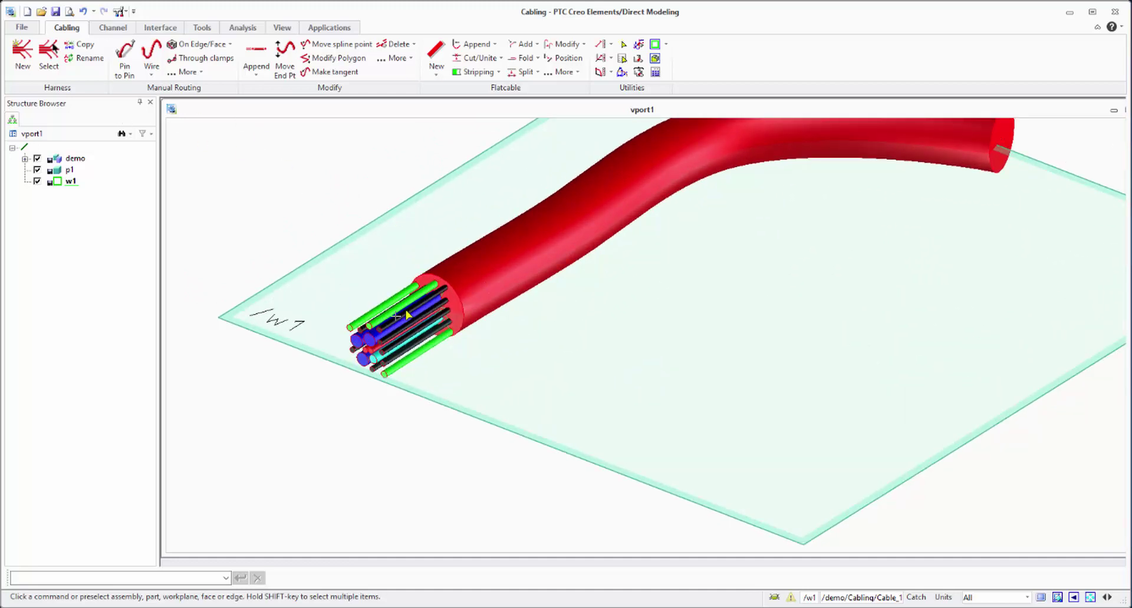
click(285, 59)
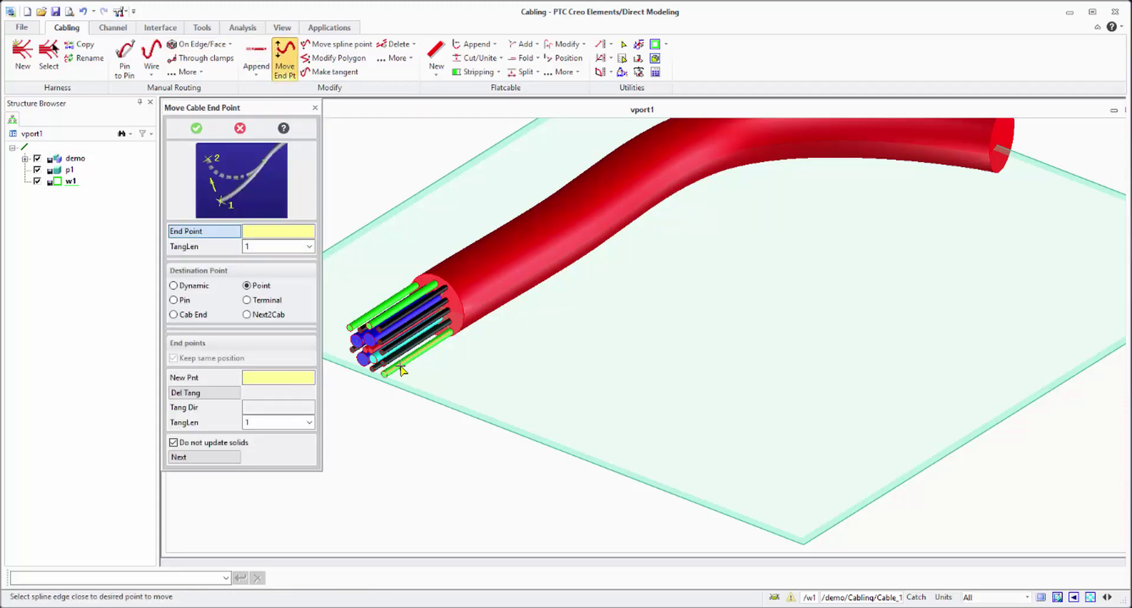
With solid updates enabled, move the green core's end to a new point
middle_drag(448, 432, 498, 406)
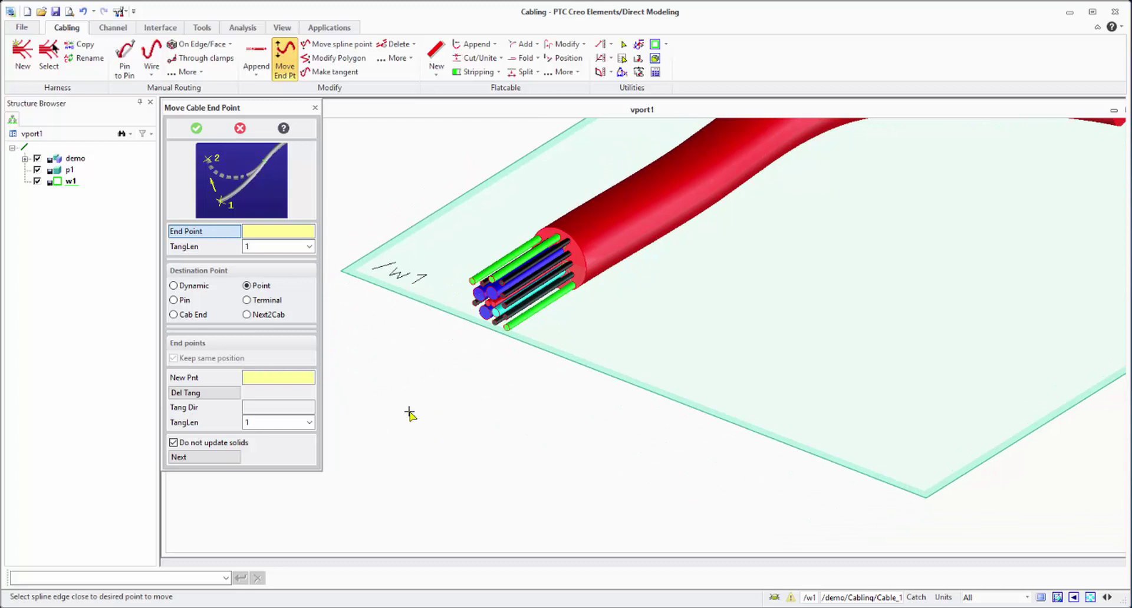
click(174, 444)
click(522, 325)
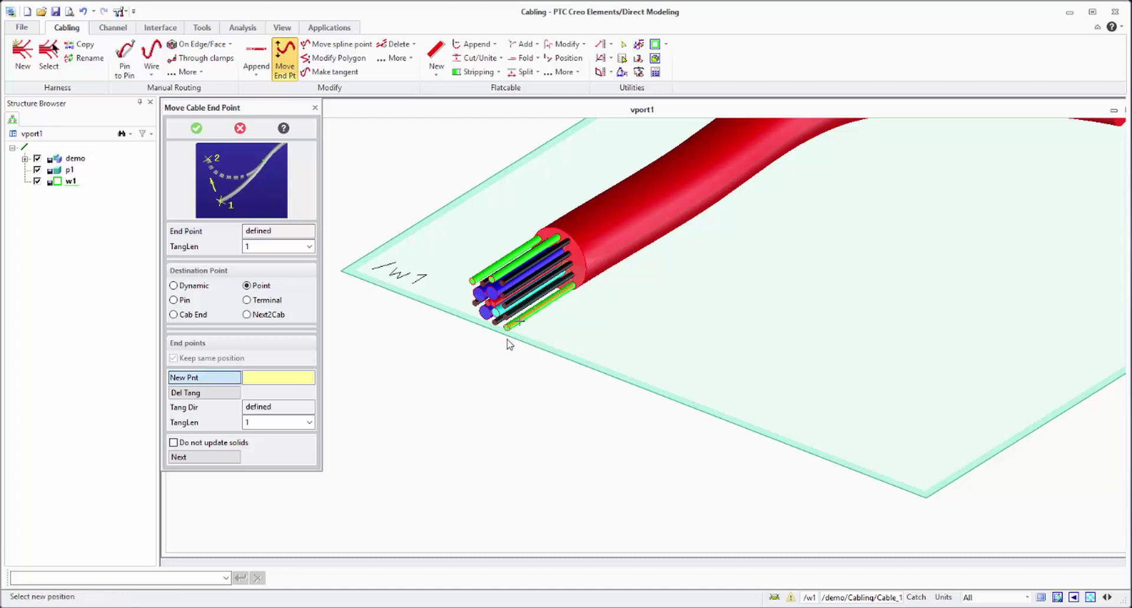
click(454, 419)
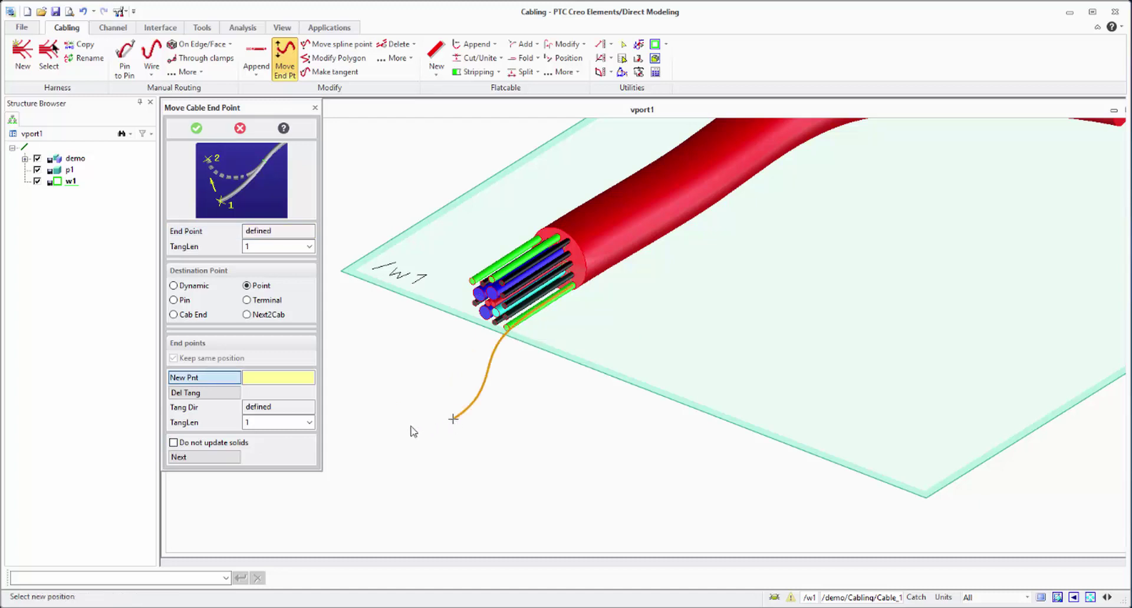
click(236, 460)
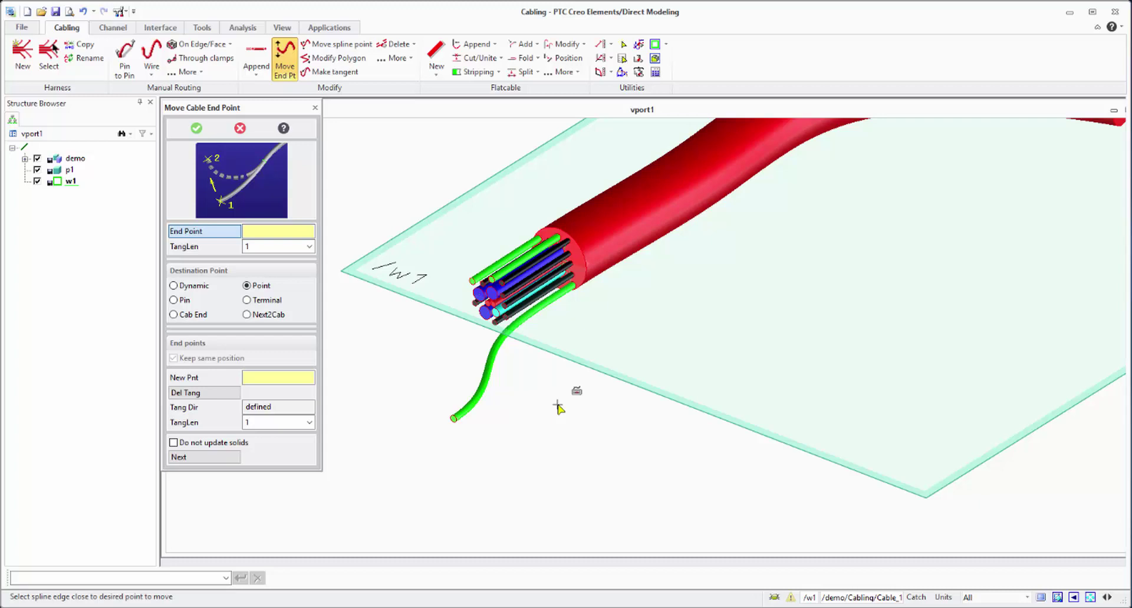
With solid updates off, reposition two more core ends to new points across w1
click(174, 443)
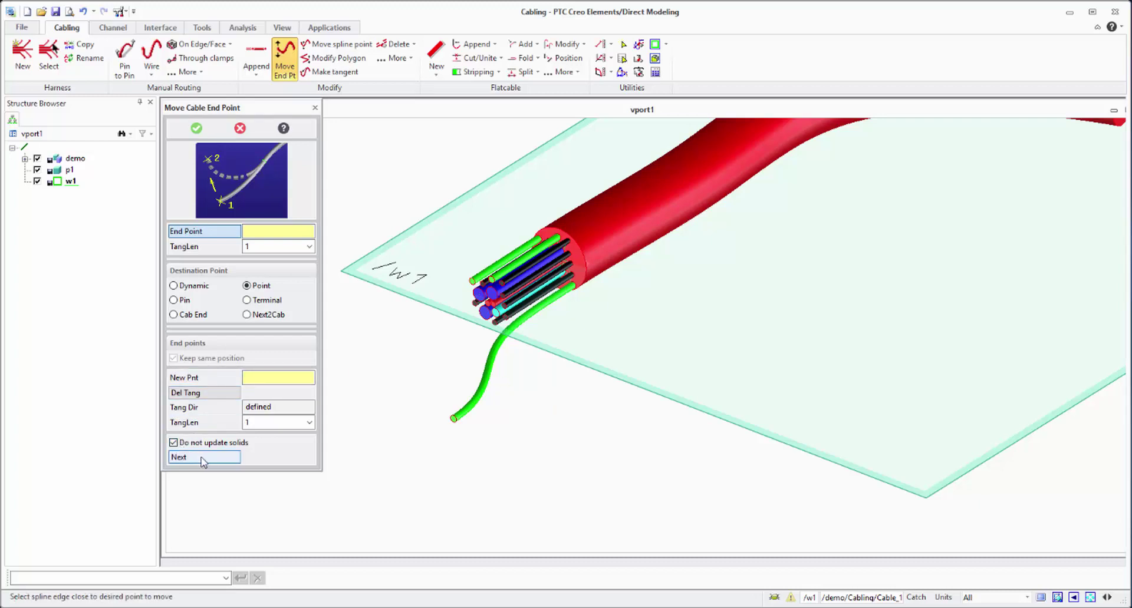
click(533, 288)
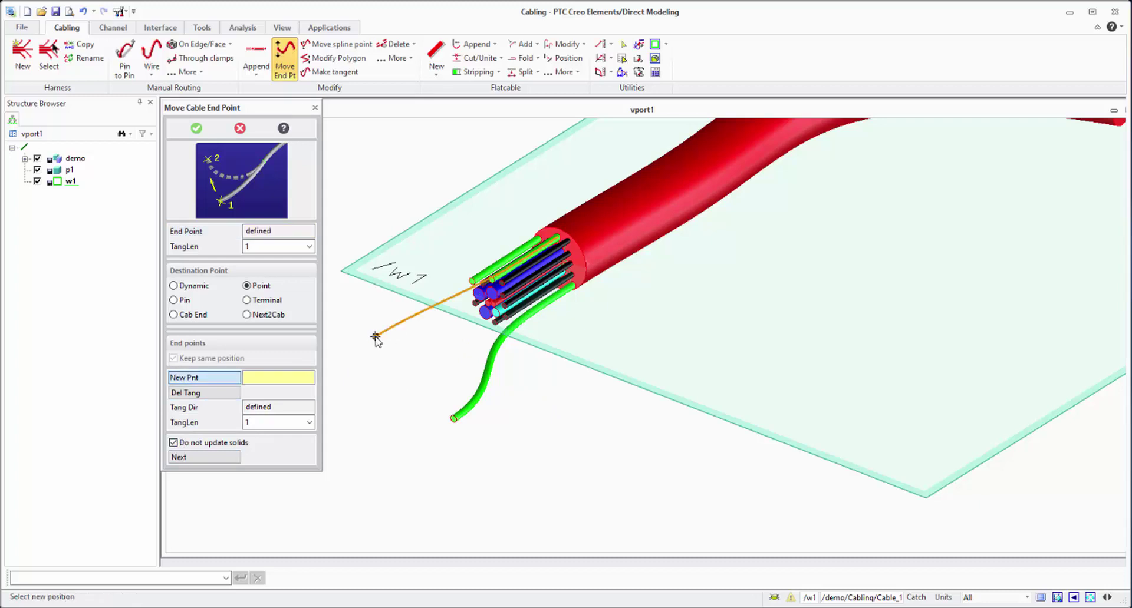
click(375, 336)
click(226, 457)
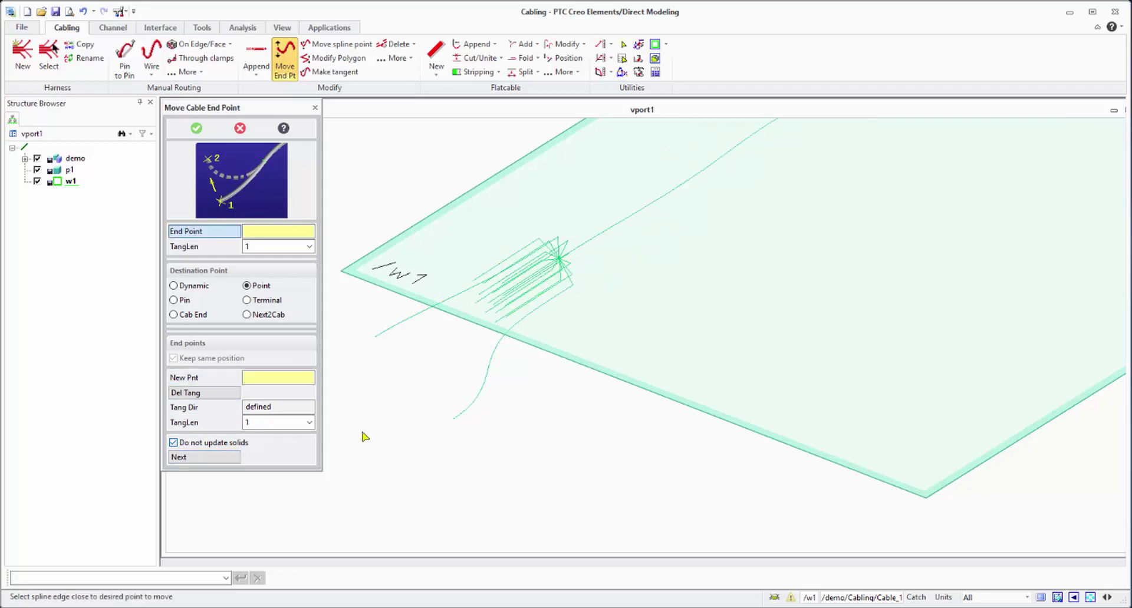
scroll(533, 360, up, 5)
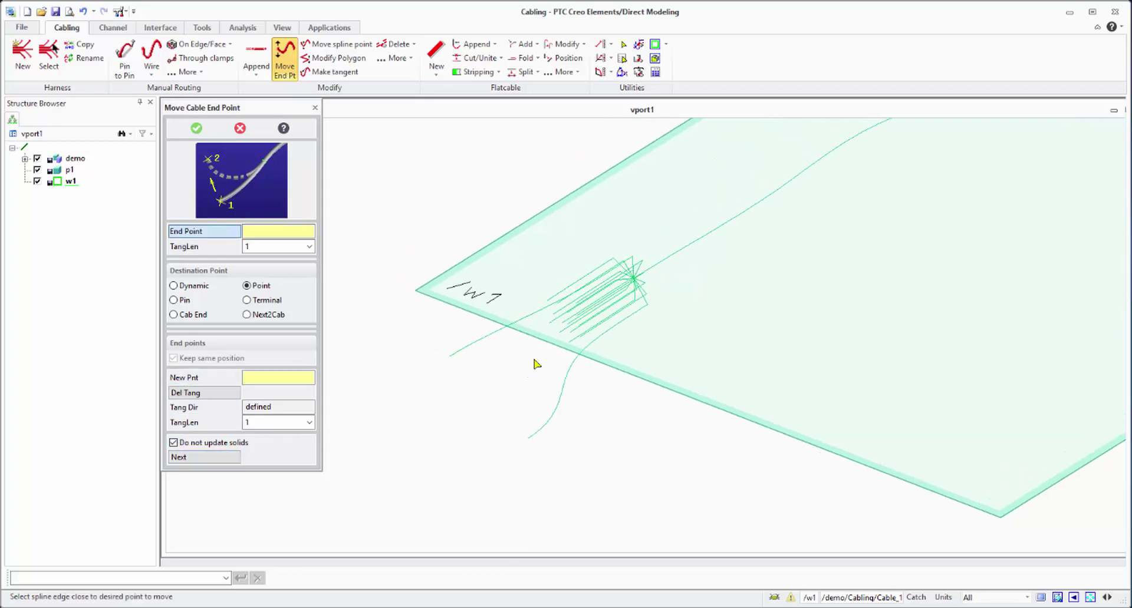
click(571, 306)
click(375, 469)
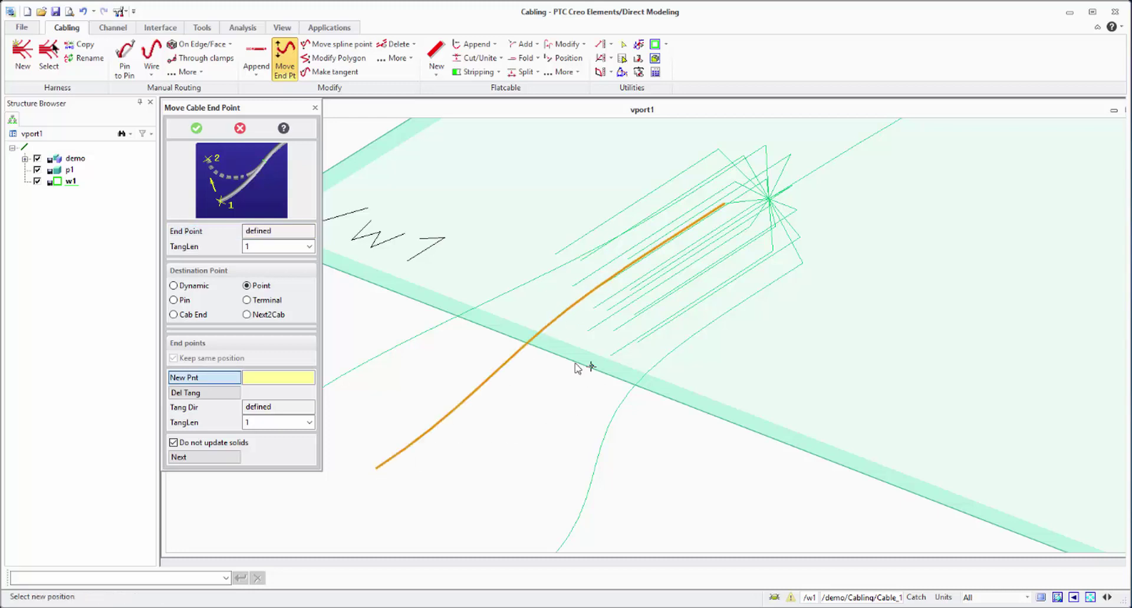
click(225, 458)
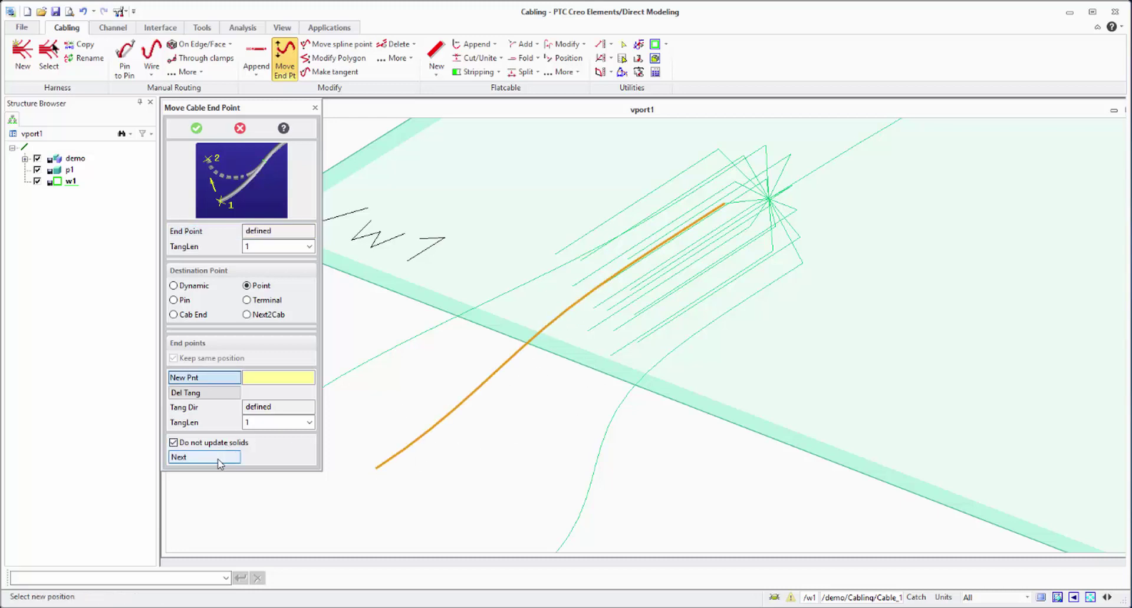
Reroute another core end to a new point, bending it into an S-curve
click(594, 334)
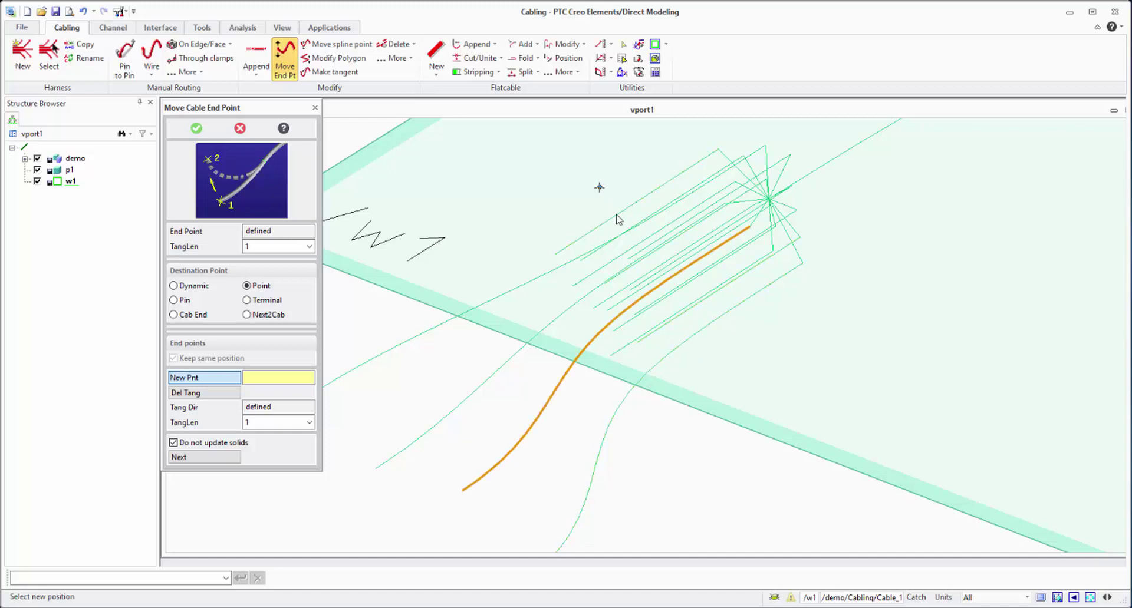
click(576, 233)
middle_drag(522, 209, 631, 201)
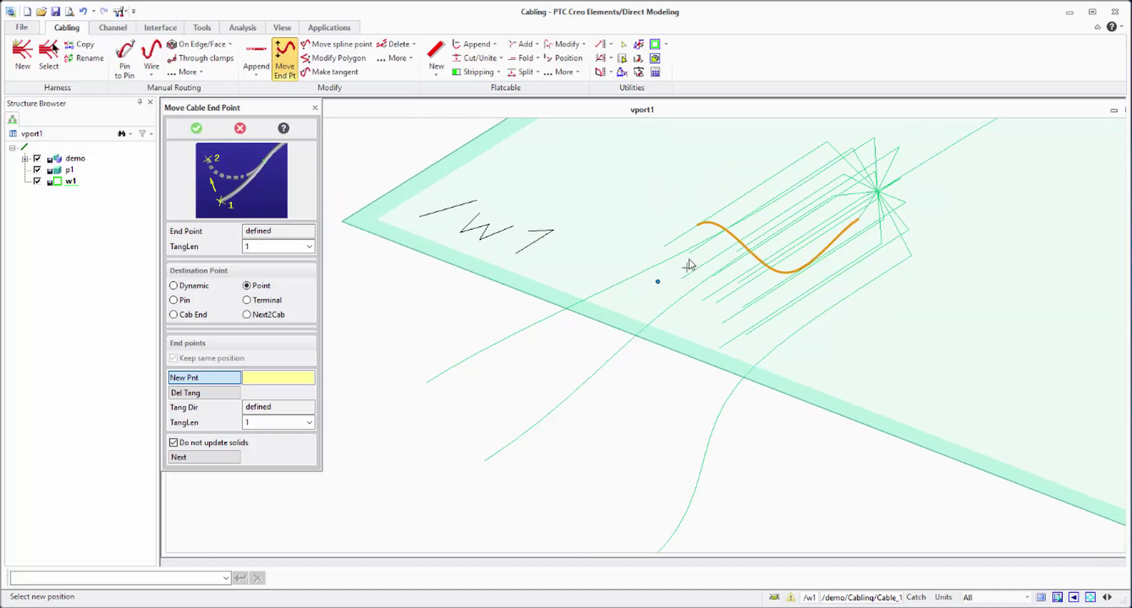
click(576, 356)
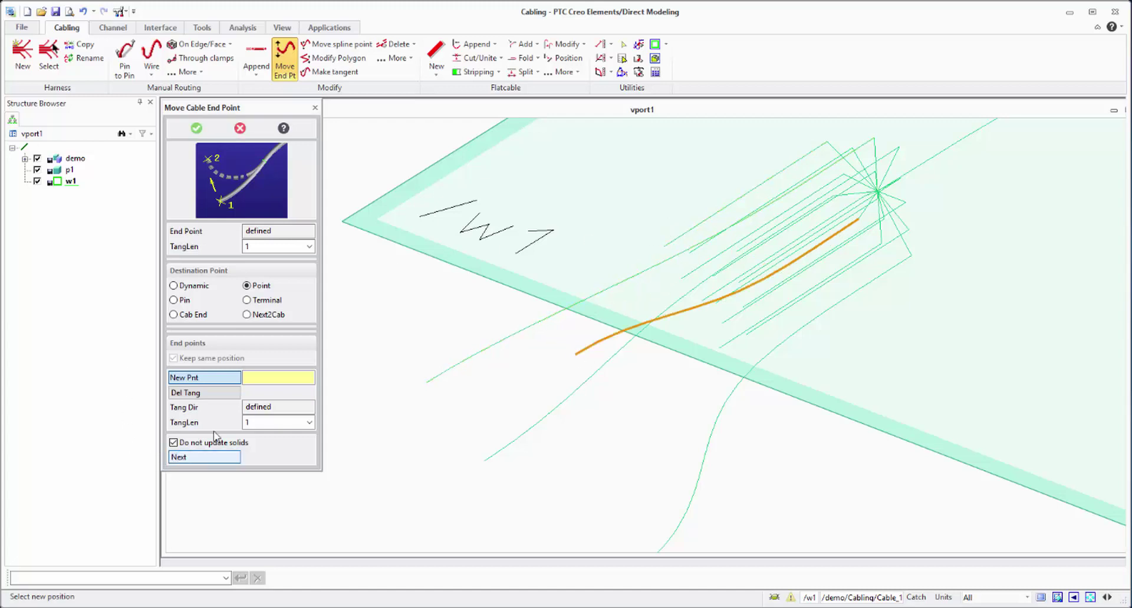
click(212, 457)
Fan two further core ends out to new points and finish the end-point move
click(664, 246)
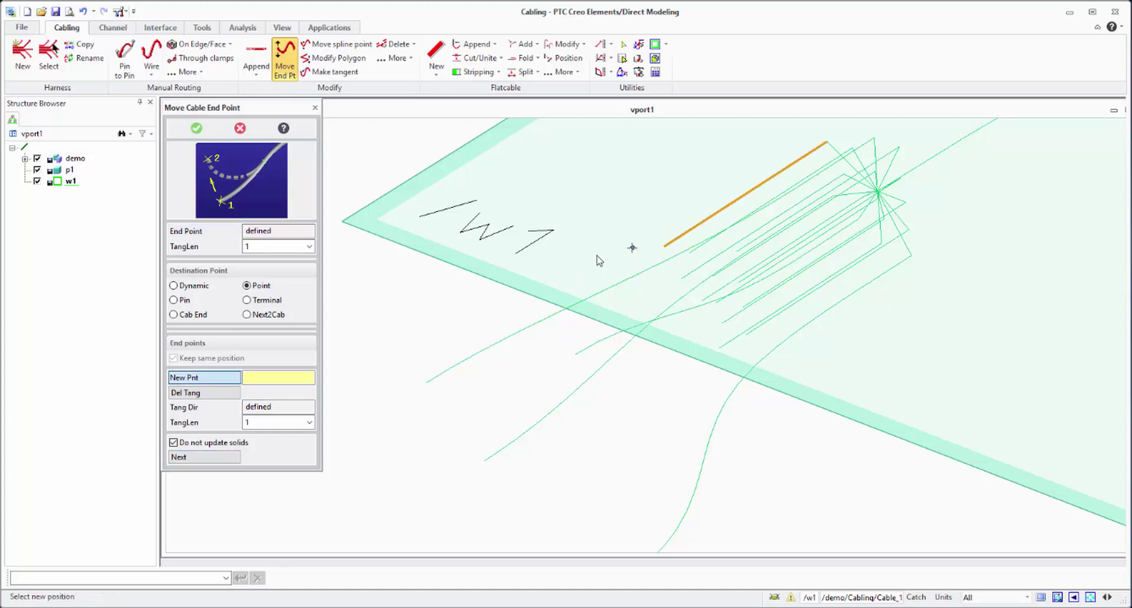
click(403, 308)
click(213, 457)
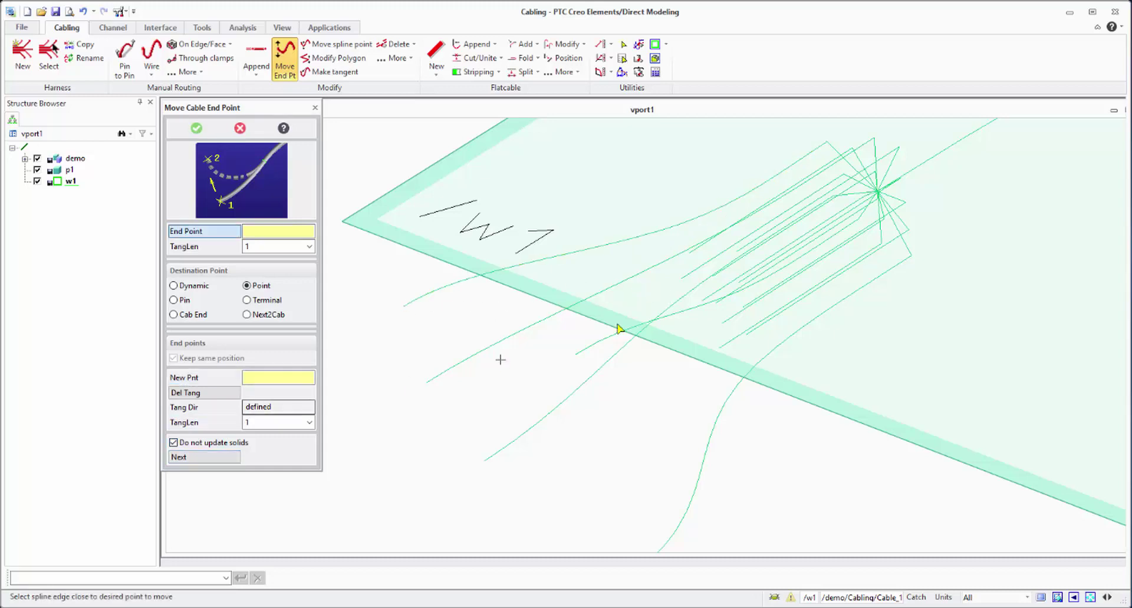
click(691, 275)
click(431, 424)
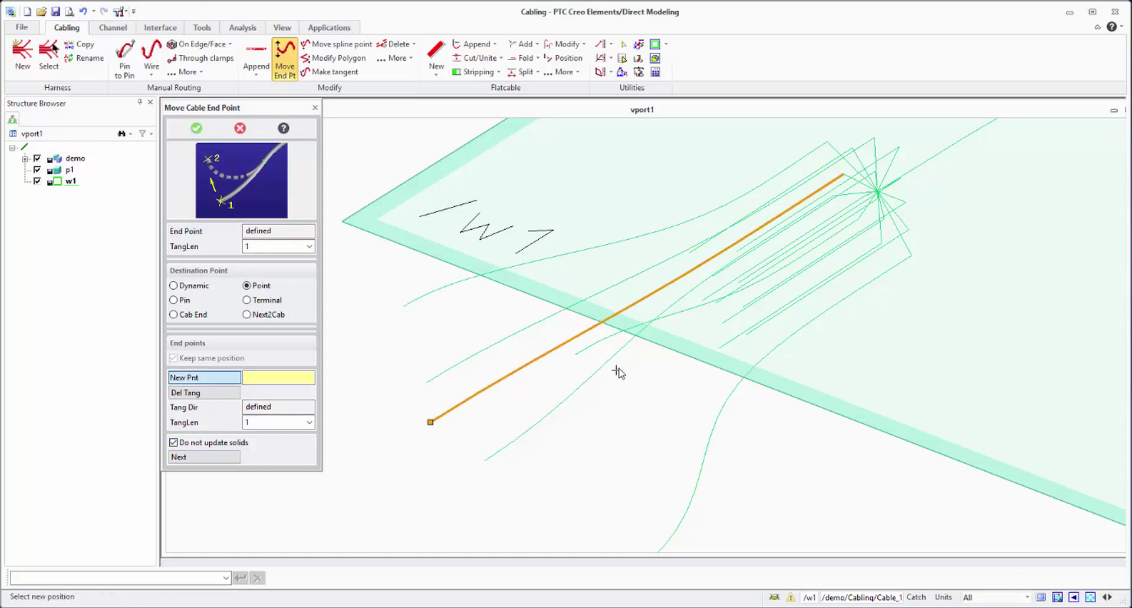
click(230, 458)
middle_drag(617, 375, 581, 260)
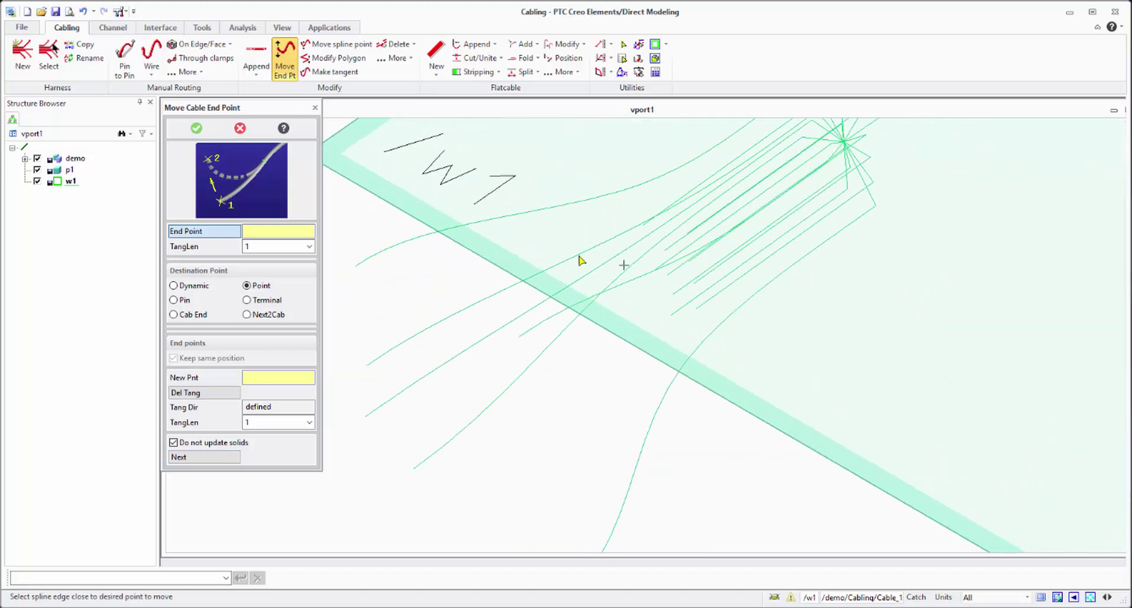
click(195, 129)
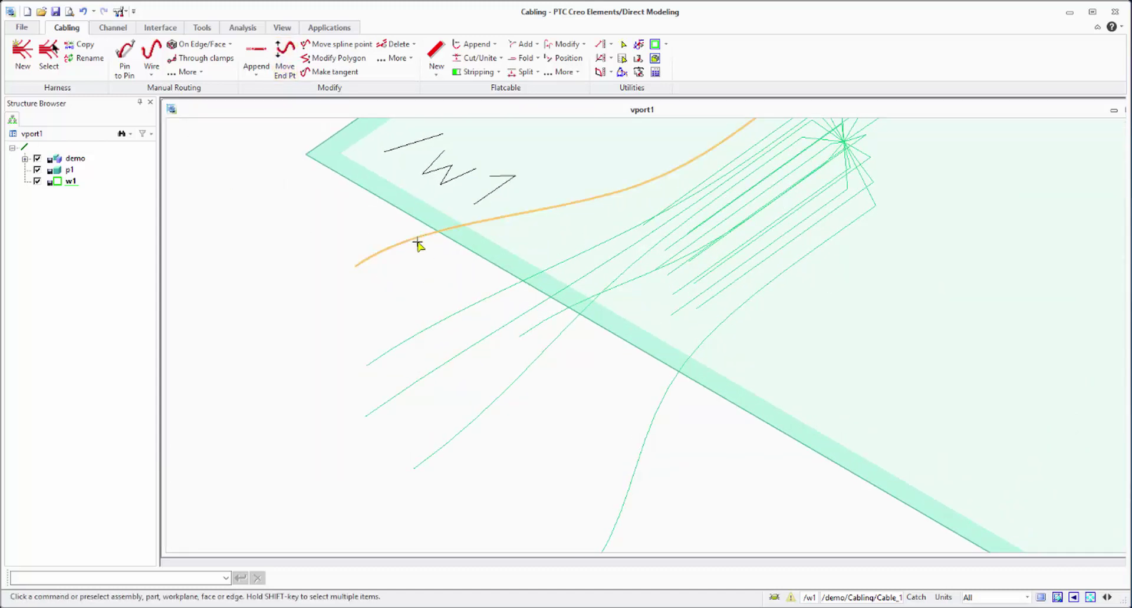
click(418, 245)
click(521, 211)
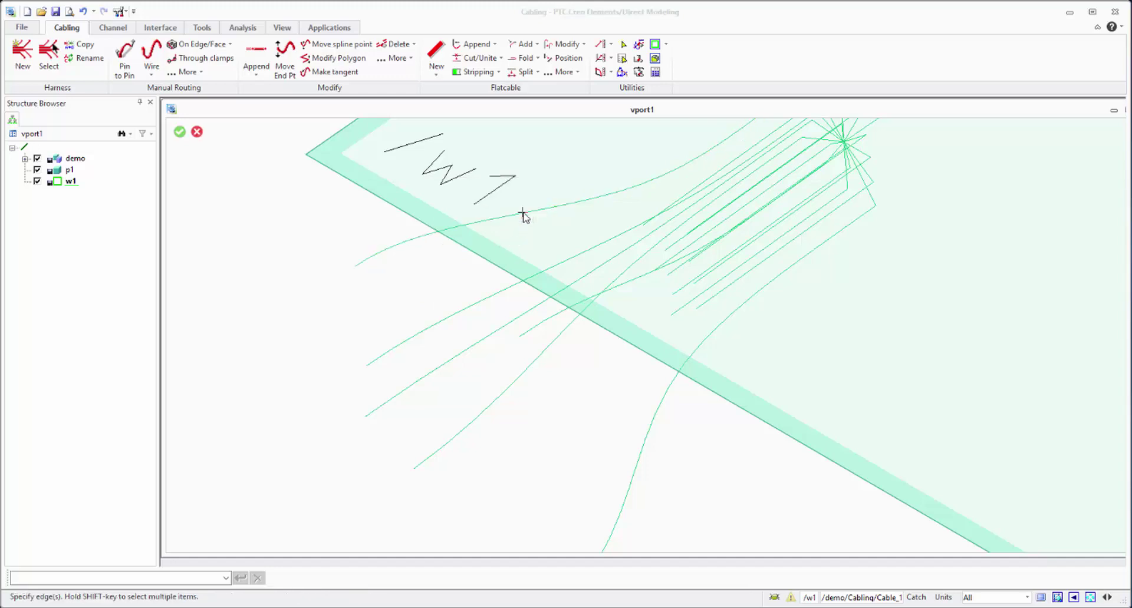
click(280, 247)
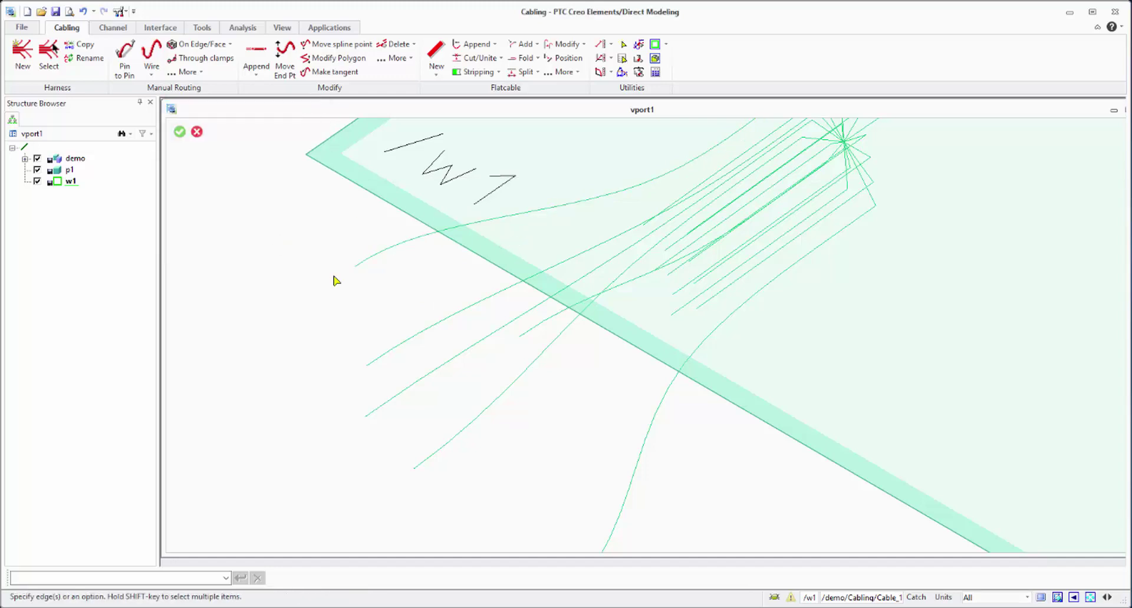
click(449, 363)
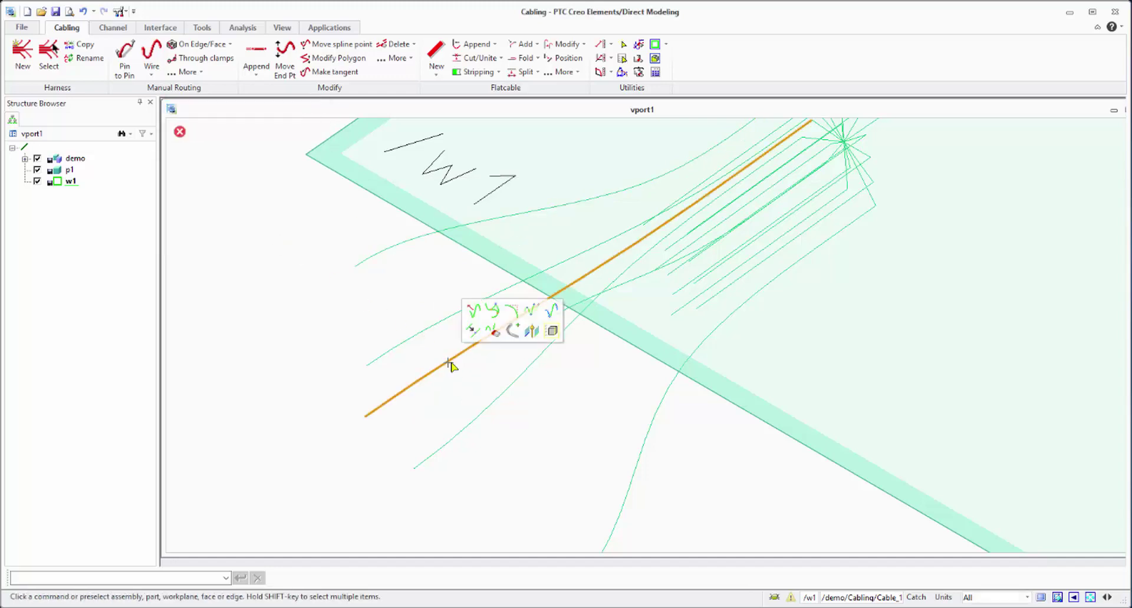
click(552, 331)
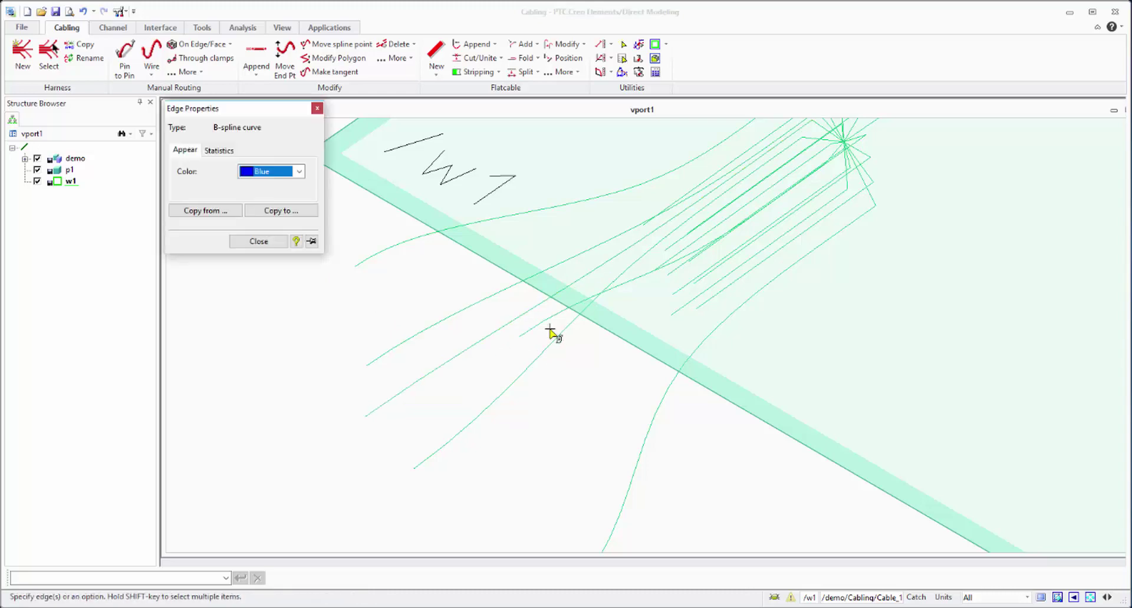
click(263, 242)
scroll(436, 283, up, 5)
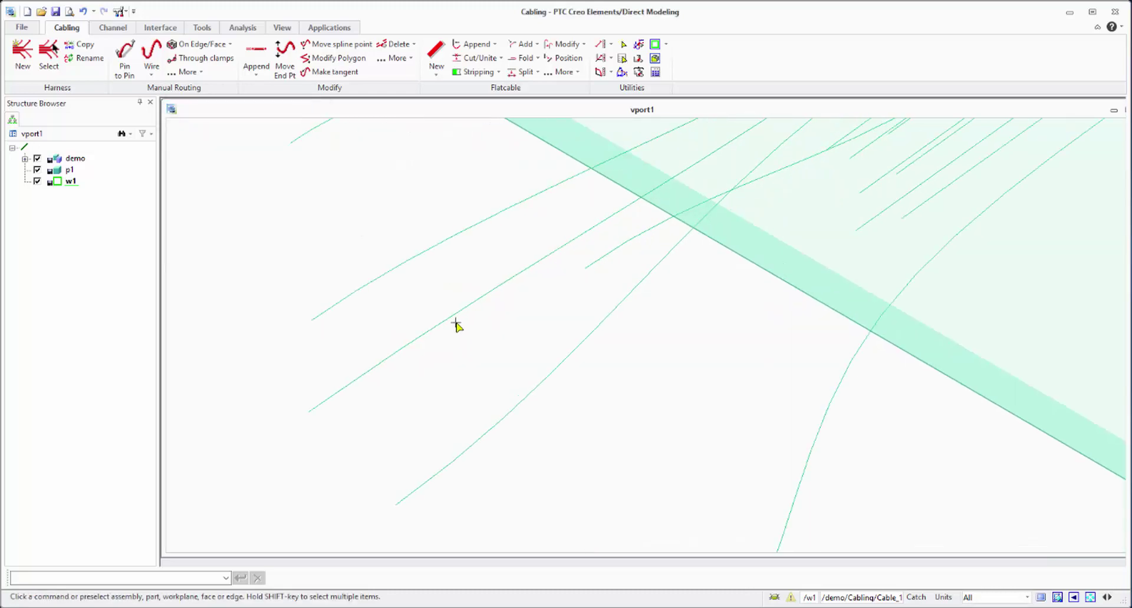
scroll(457, 325, down, 5)
right_click(321, 245)
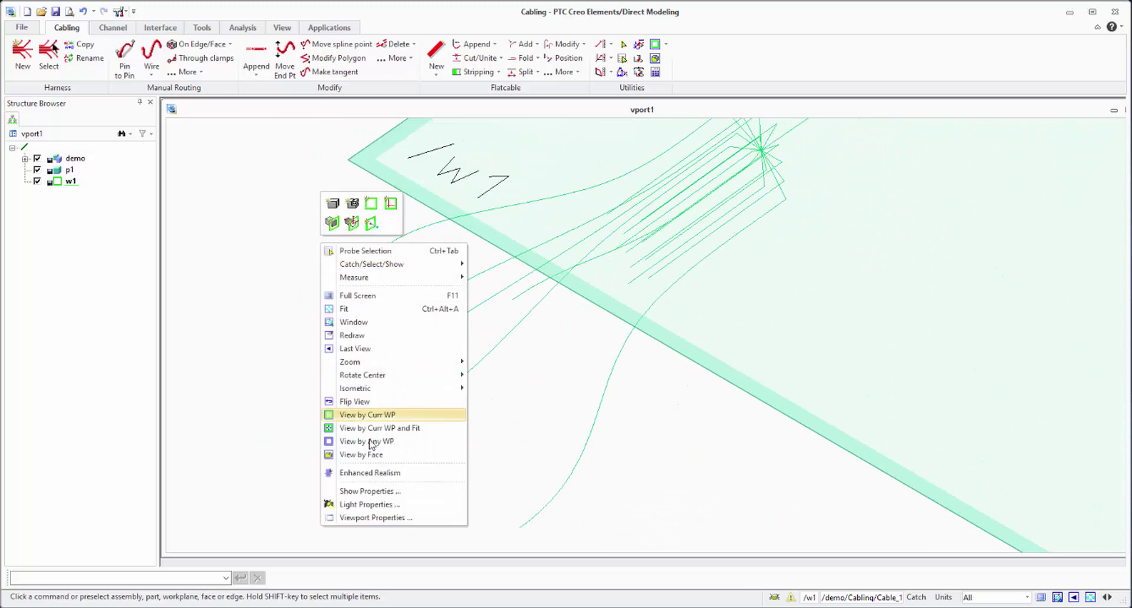
click(384, 496)
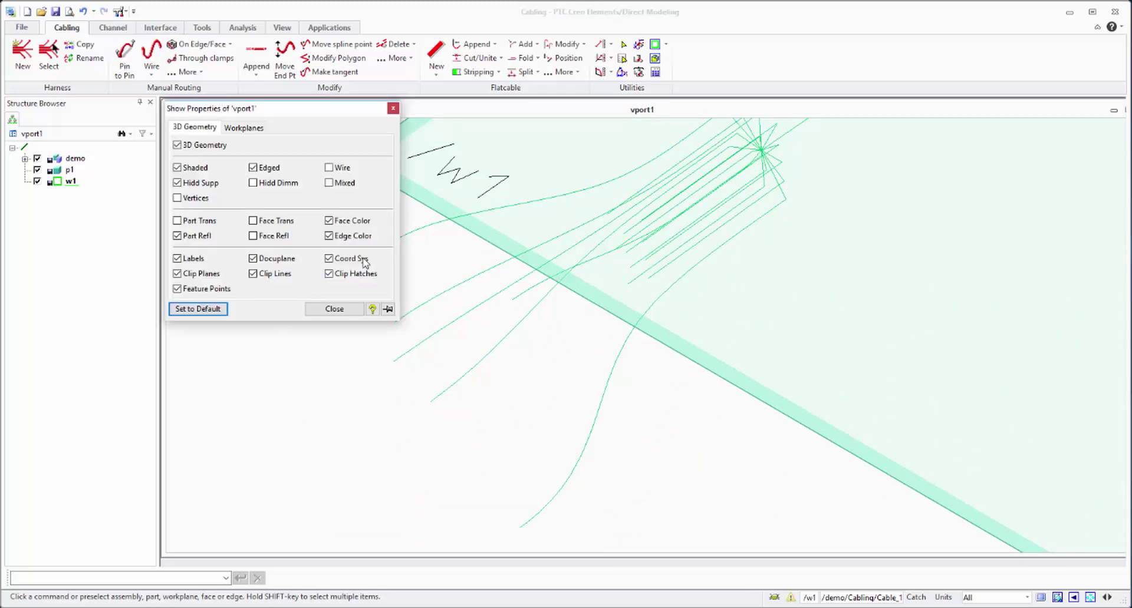
click(329, 237)
click(334, 310)
scroll(454, 342, up, 4)
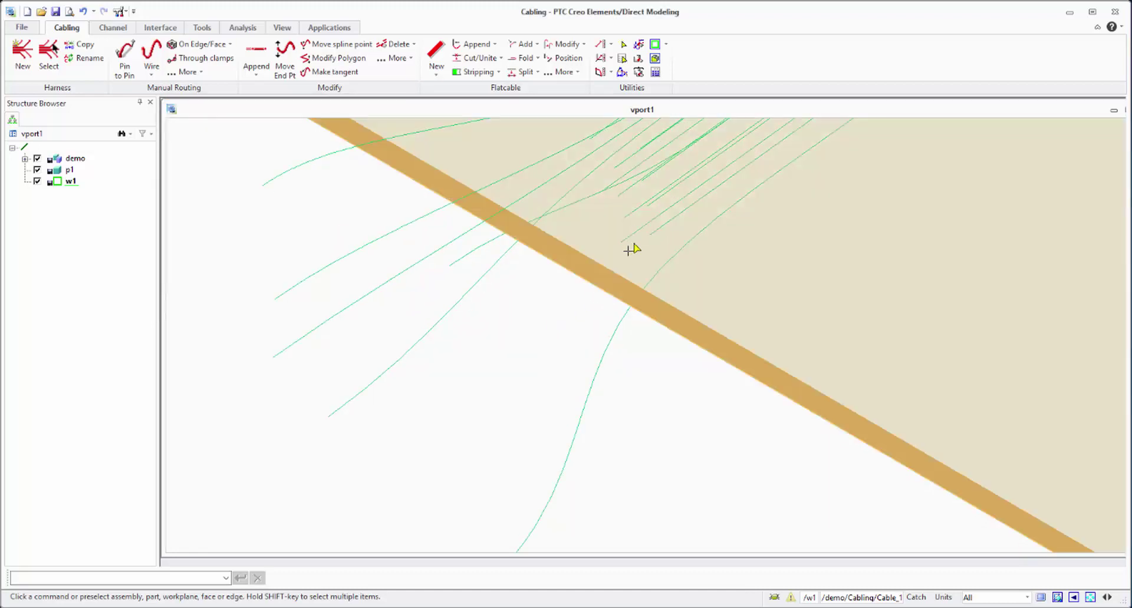
middle_drag(637, 234, 637, 325)
click(631, 316)
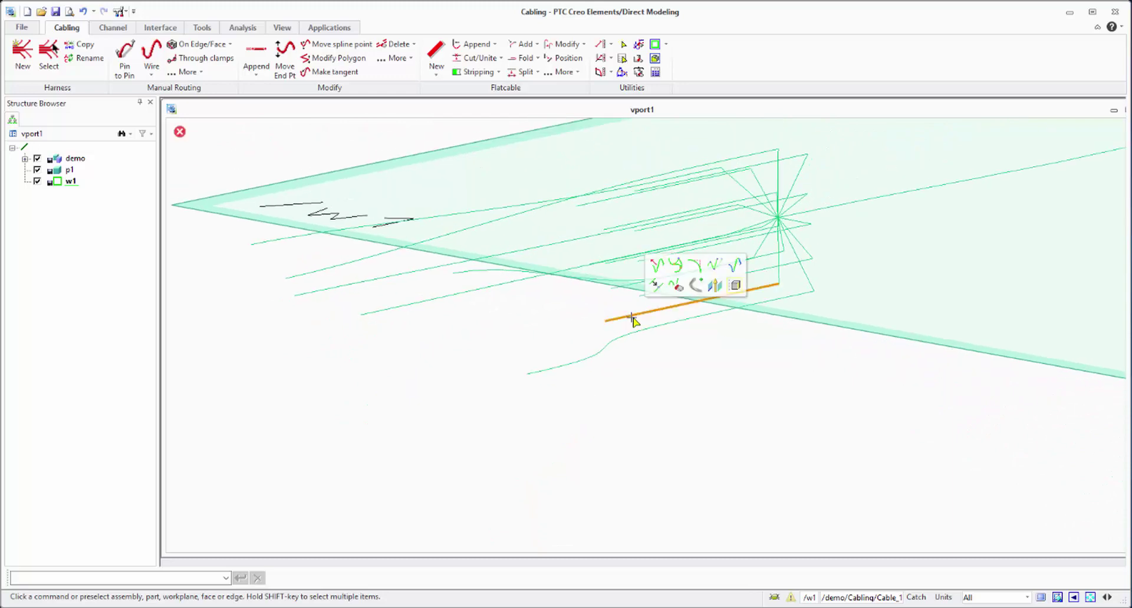
click(735, 286)
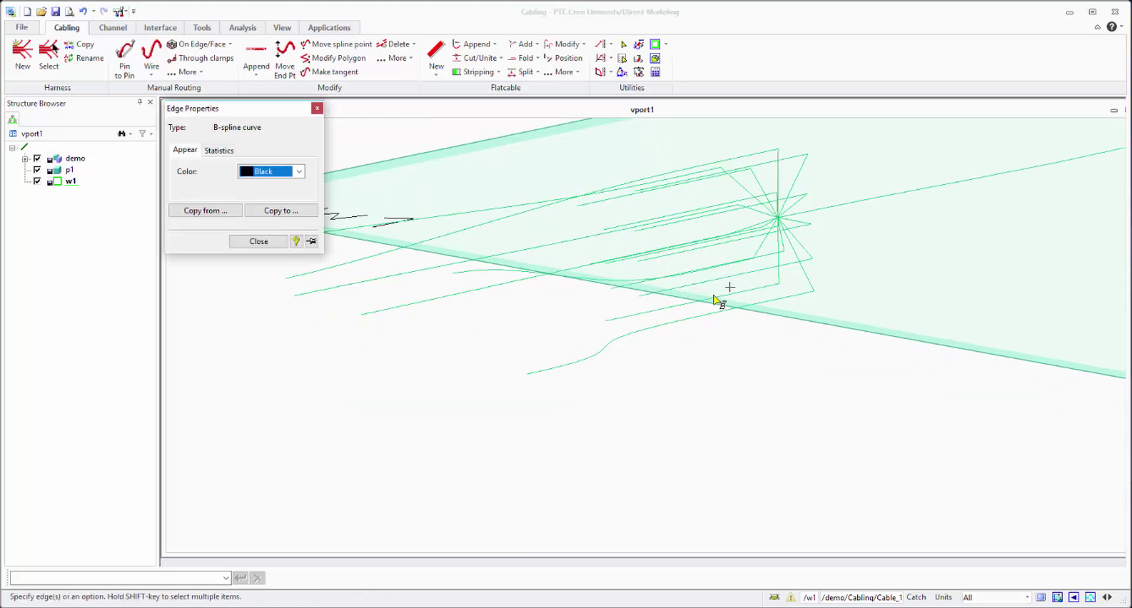
click(258, 242)
scroll(607, 283, up, 5)
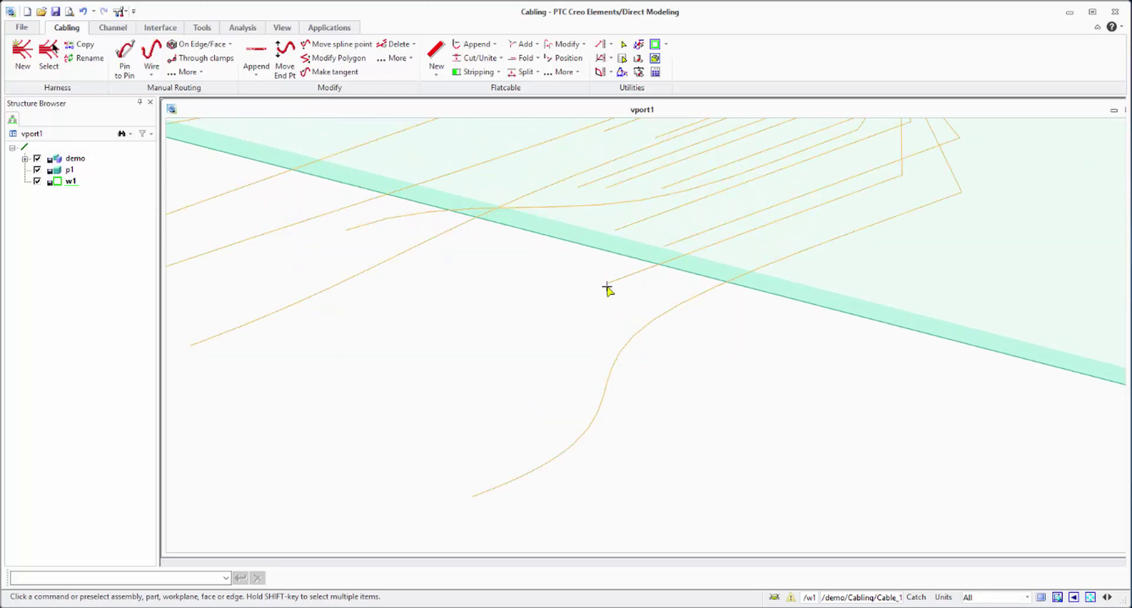
scroll(600, 318, down, 8)
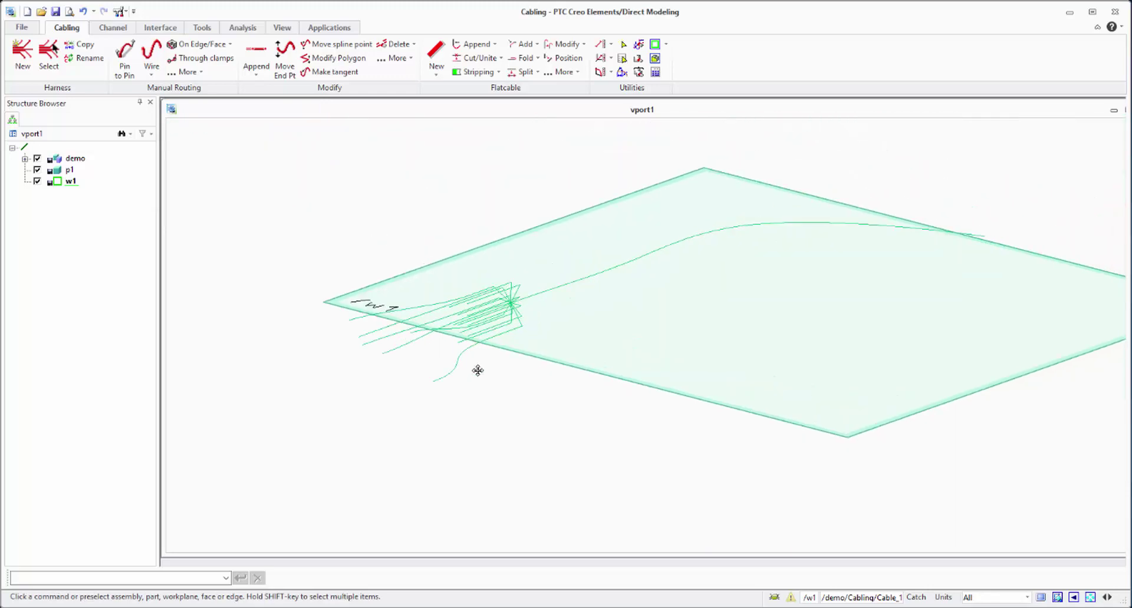
scroll(616, 344, up, 3)
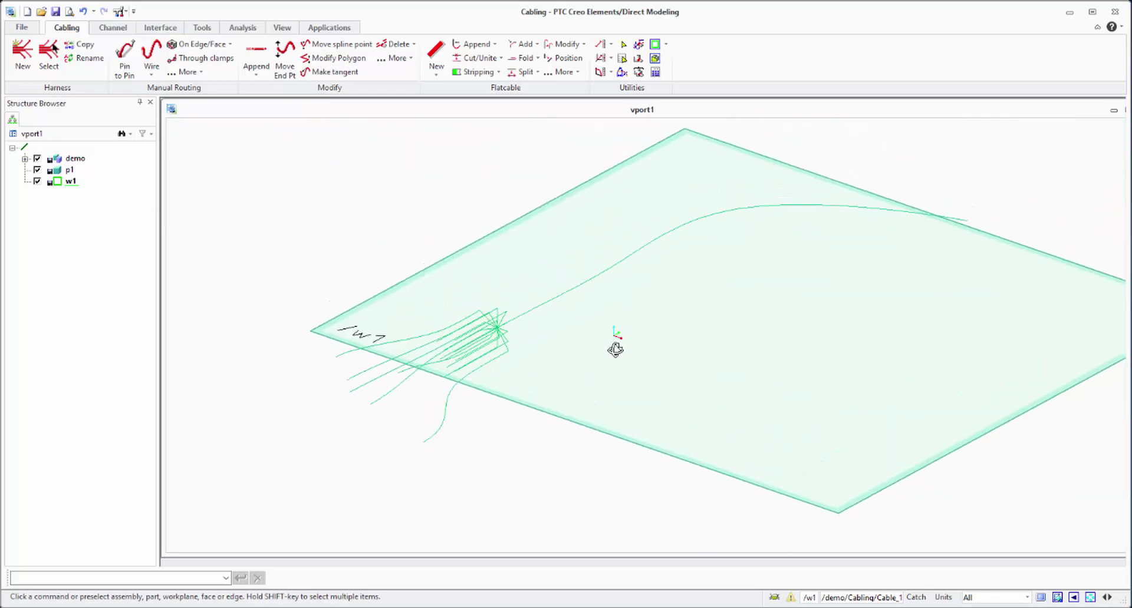
Re-create visual wires so the B16 bundle shows as a solid red cable with blue, green and black cores
click(201, 28)
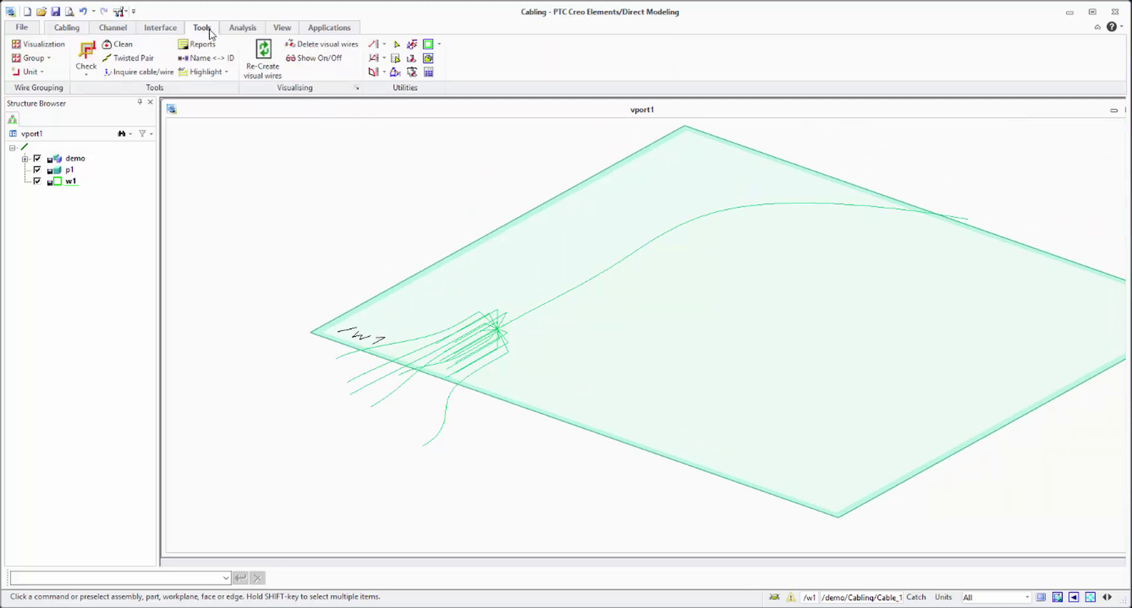
click(268, 70)
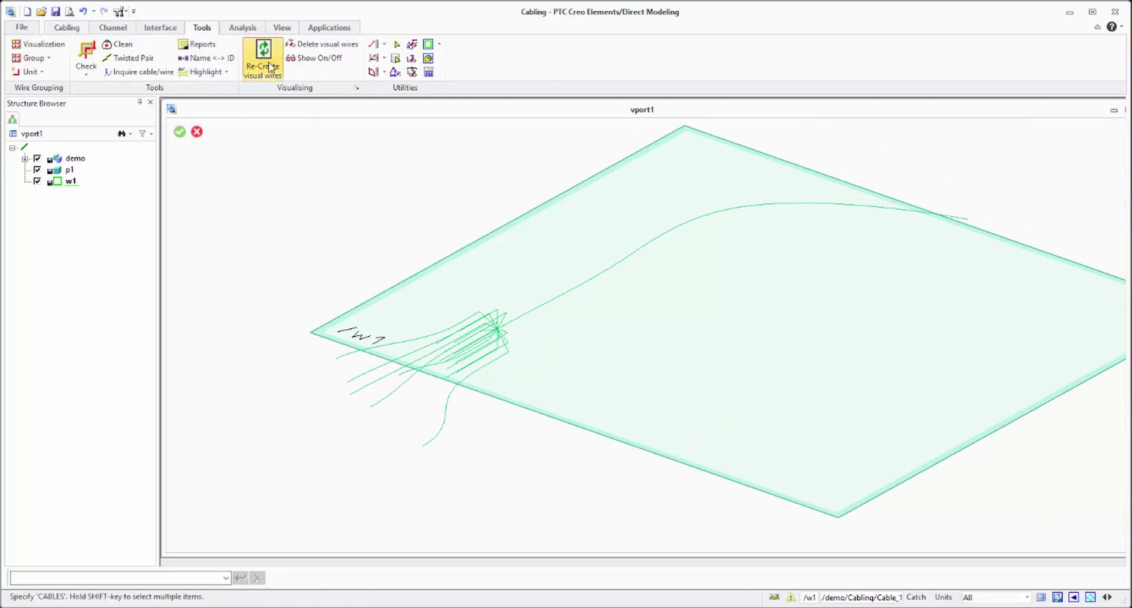
click(566, 291)
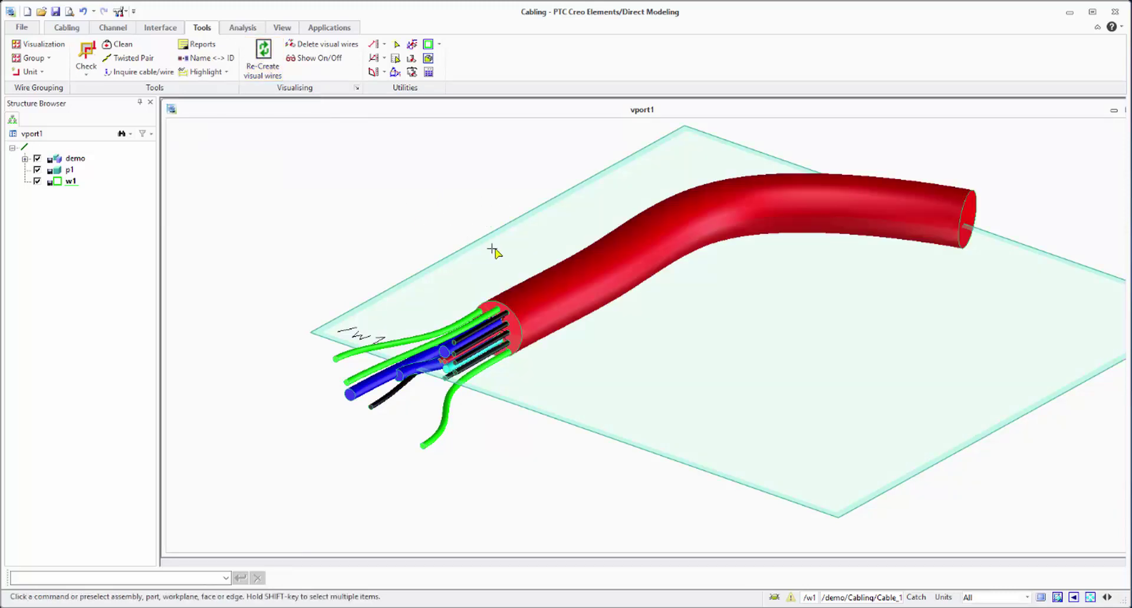
middle_drag(501, 250, 416, 243)
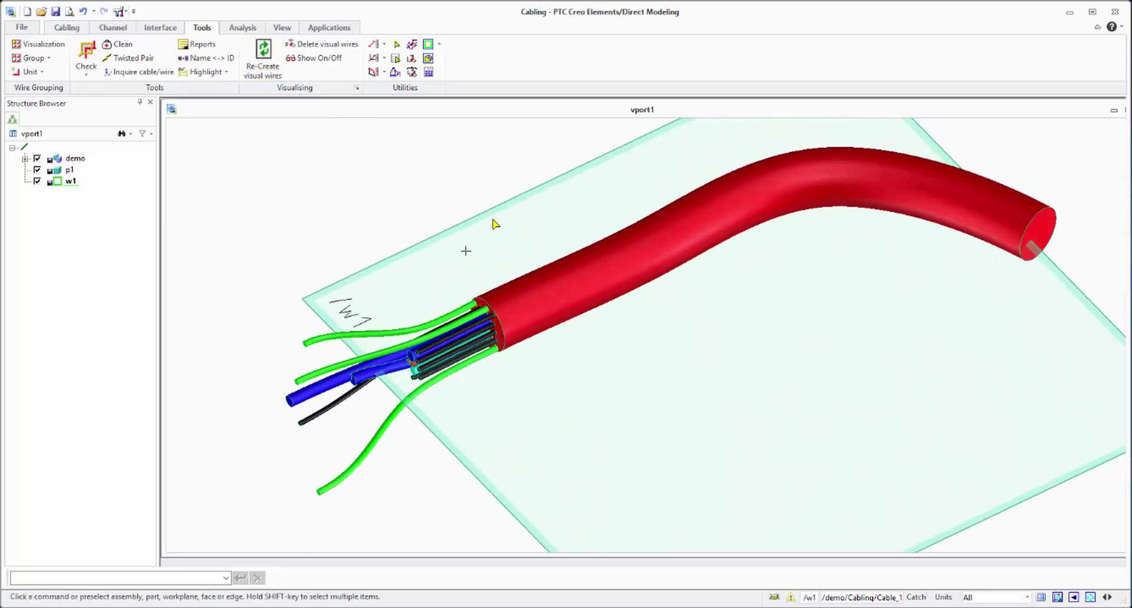
middle_drag(590, 360, 616, 358)
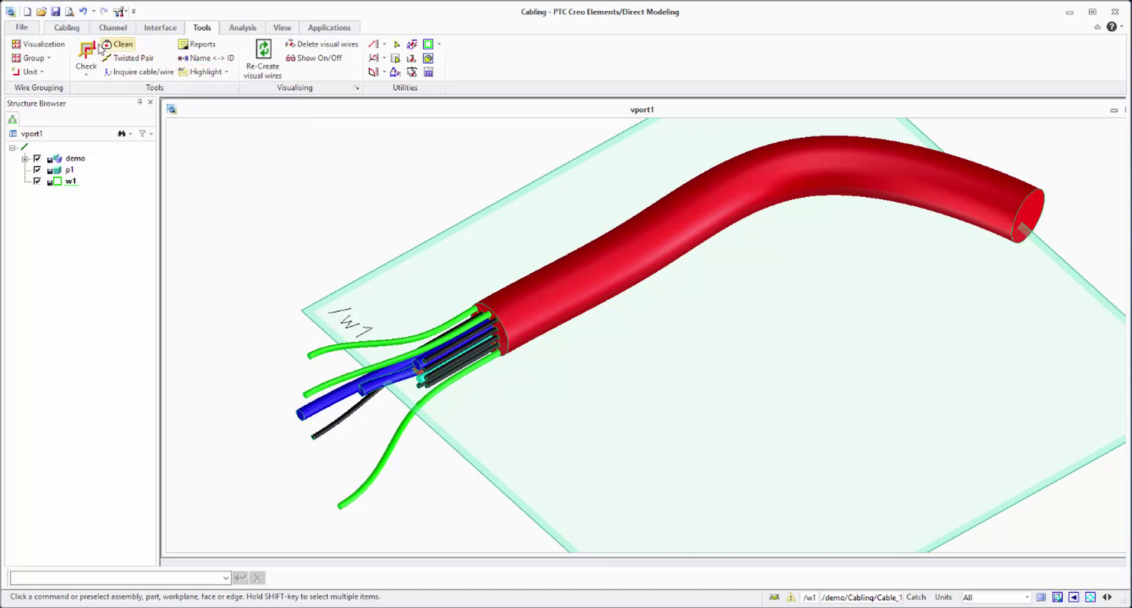
click(74, 29)
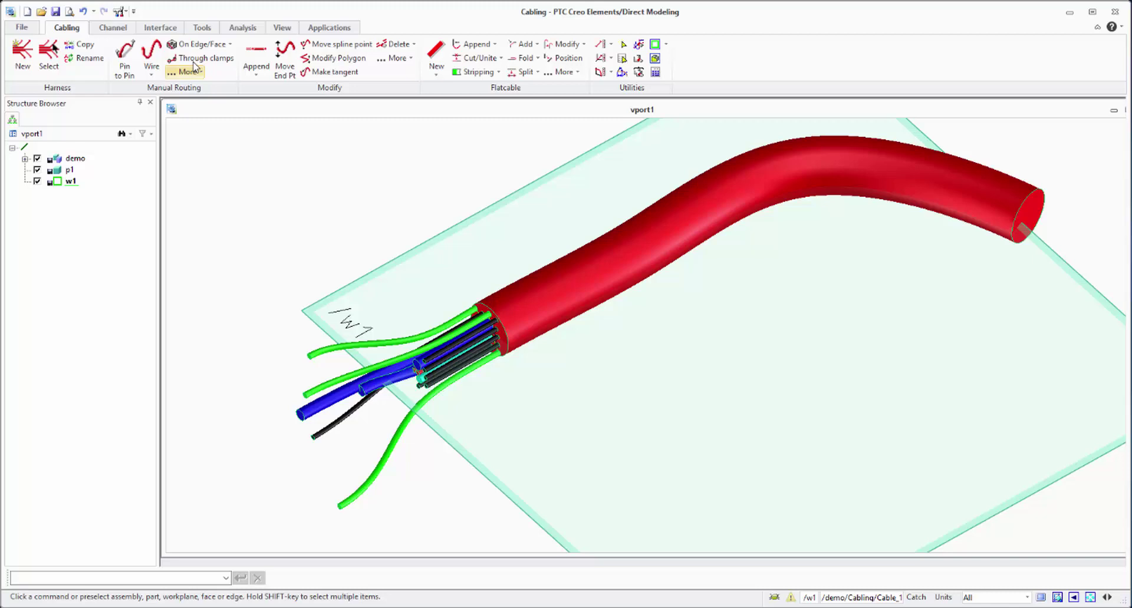
Route a polygon wire from below the first cable with filleted bends down-right then up-right
click(151, 63)
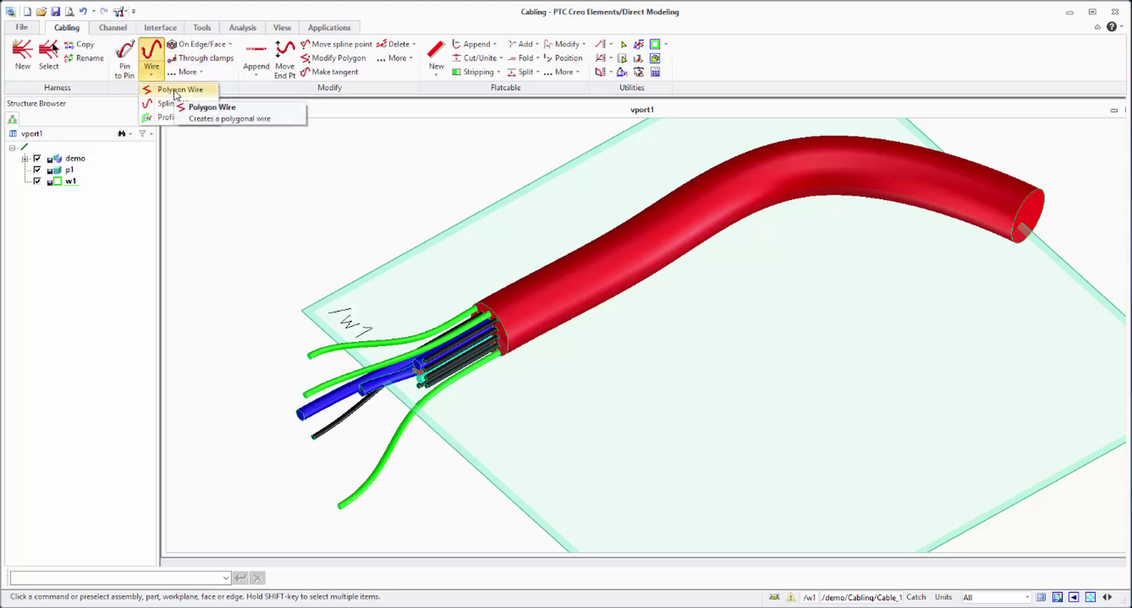
click(176, 91)
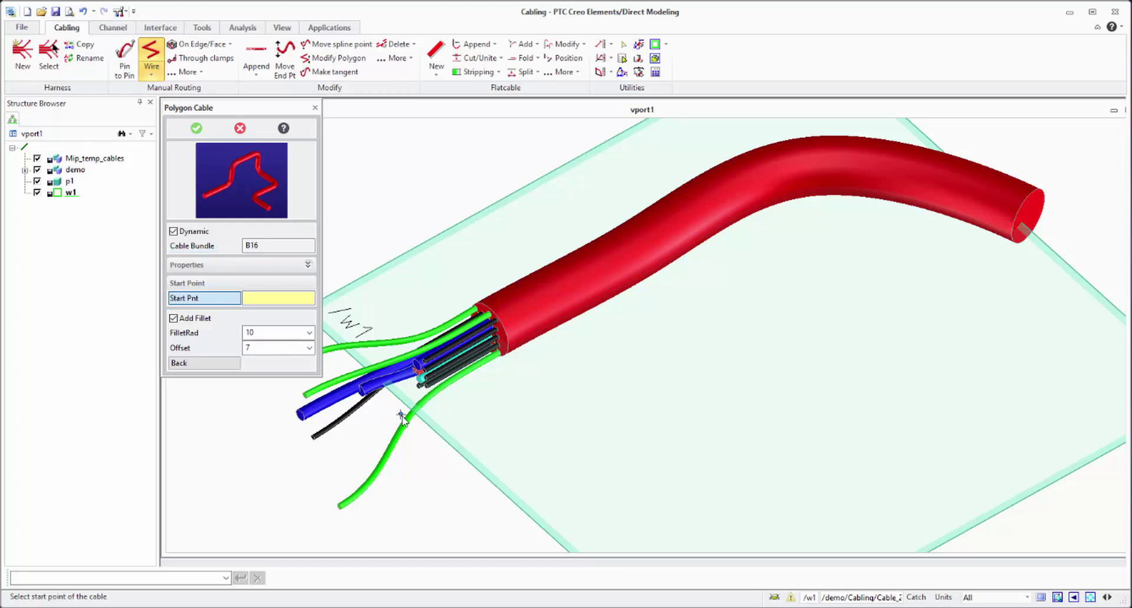
scroll(586, 406, down, 4)
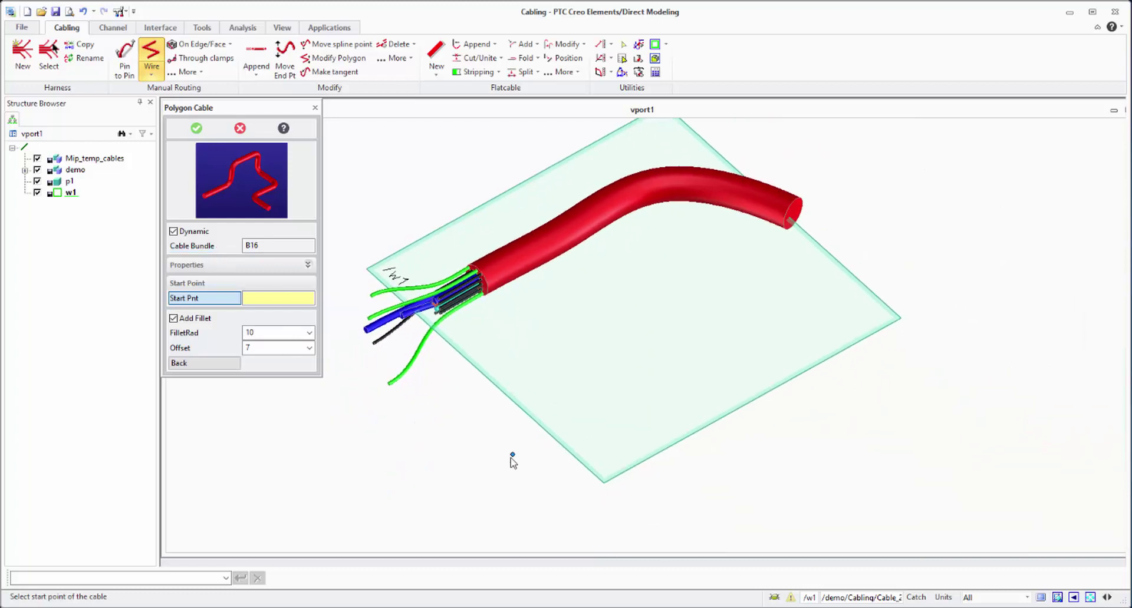
click(512, 457)
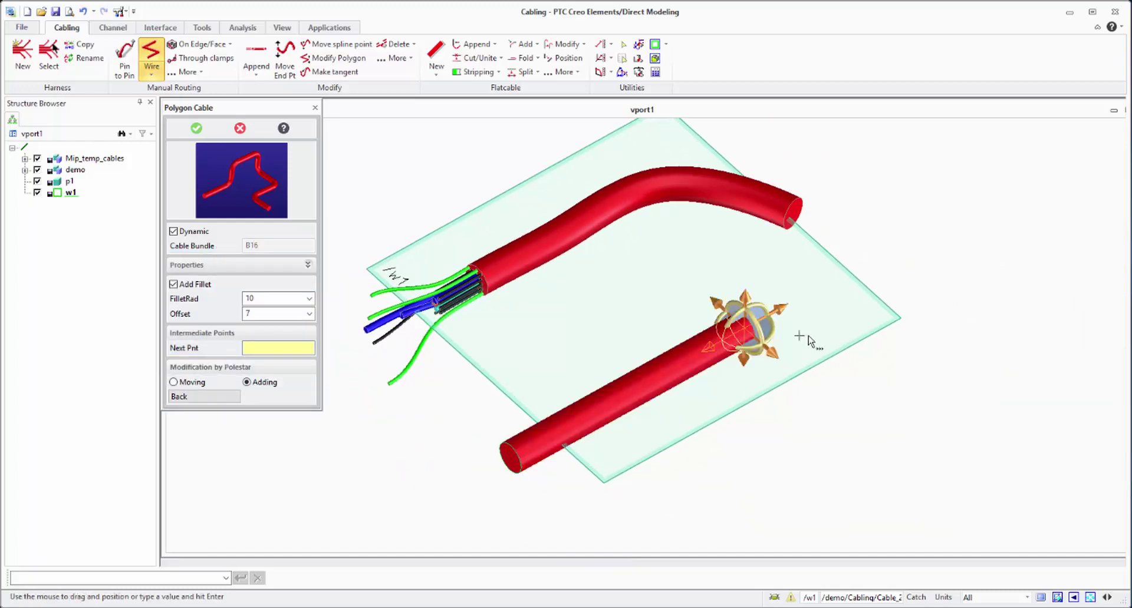
drag(784, 362, 878, 466)
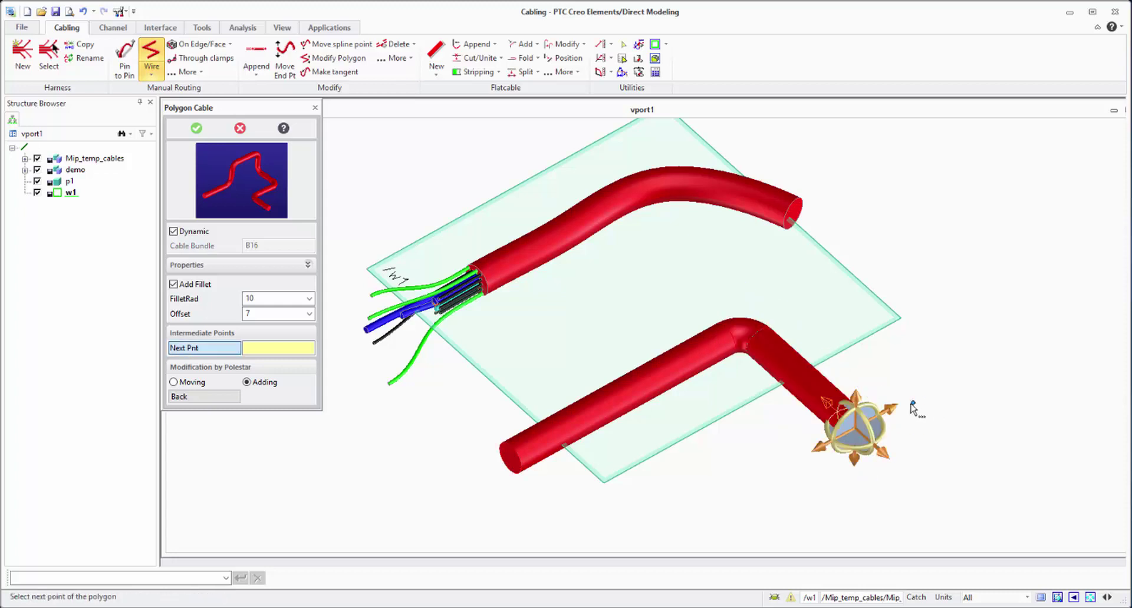
drag(893, 407, 999, 354)
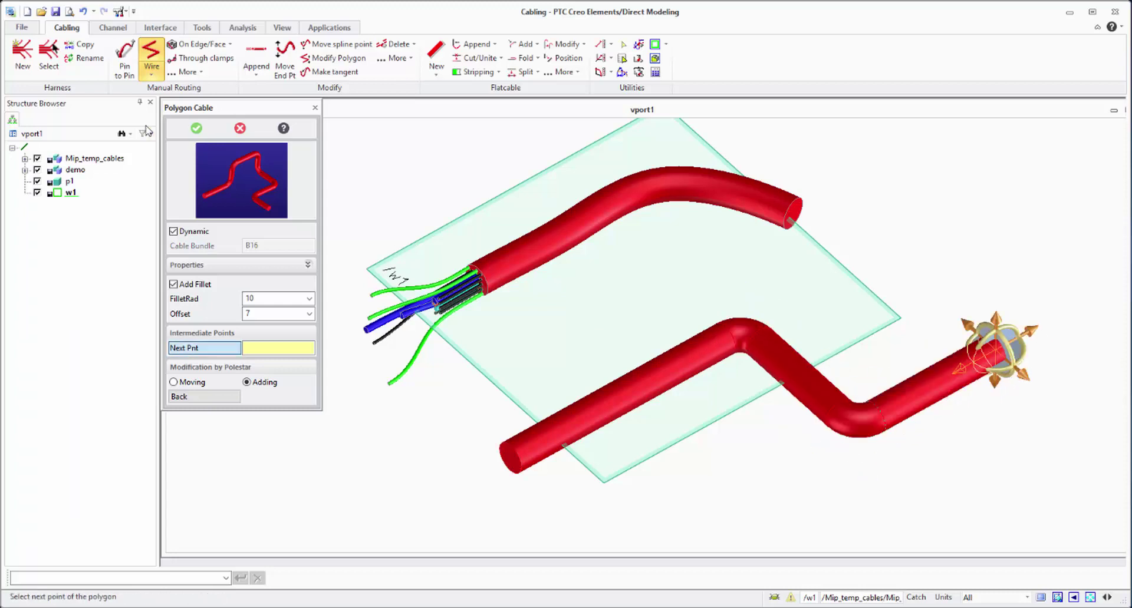
click(196, 128)
scroll(598, 425, up, 3)
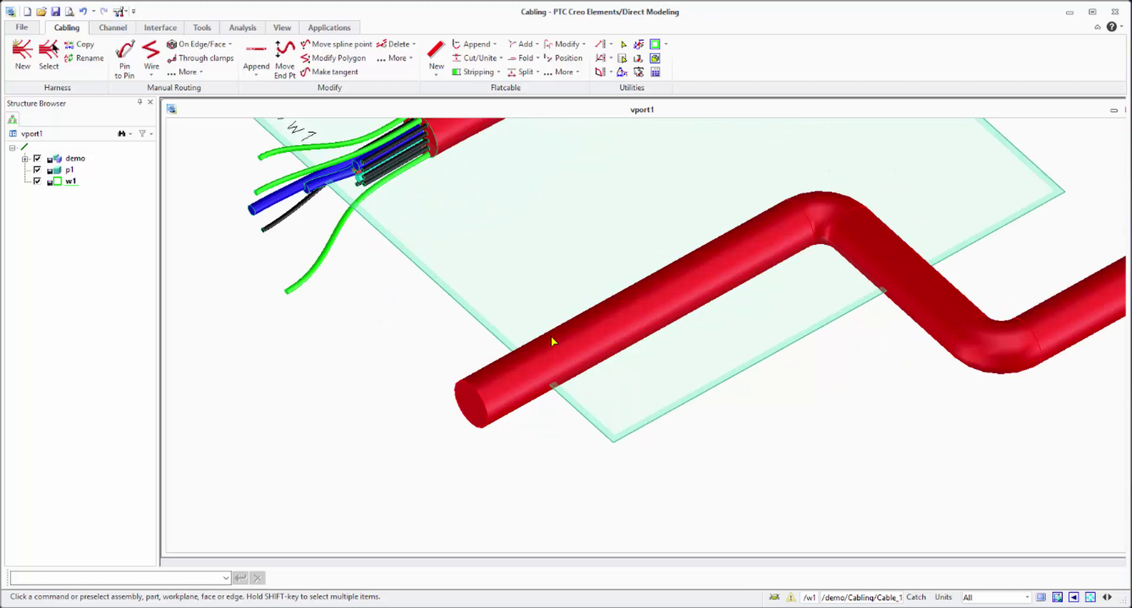
scroll(553, 341, up, 1)
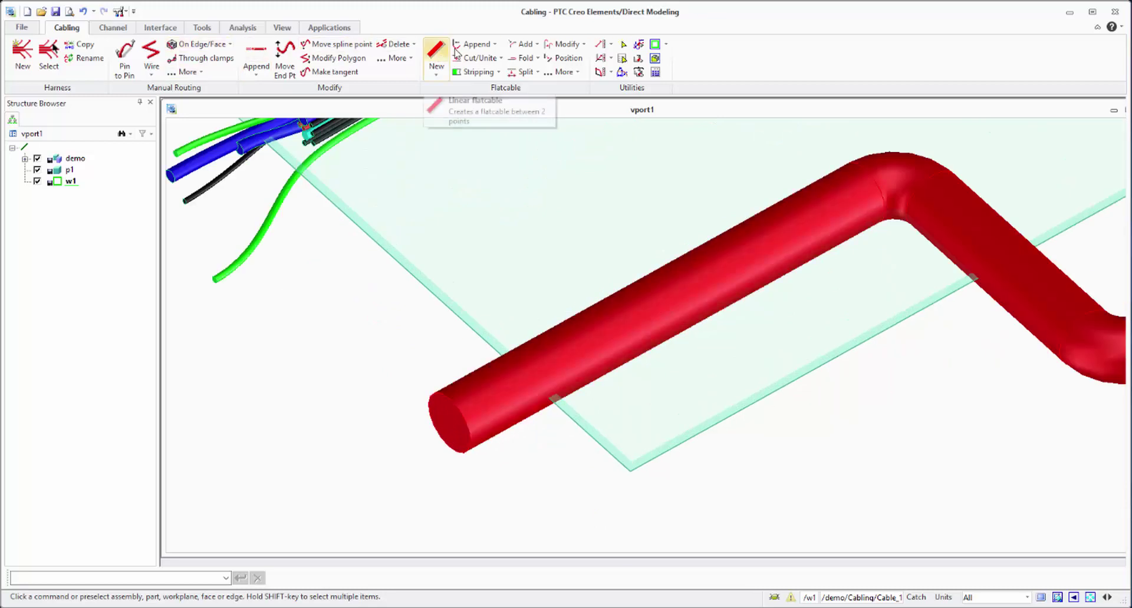
Split the polygon cable's near end into its cores, pulling them further out of the jacket
click(394, 57)
click(412, 87)
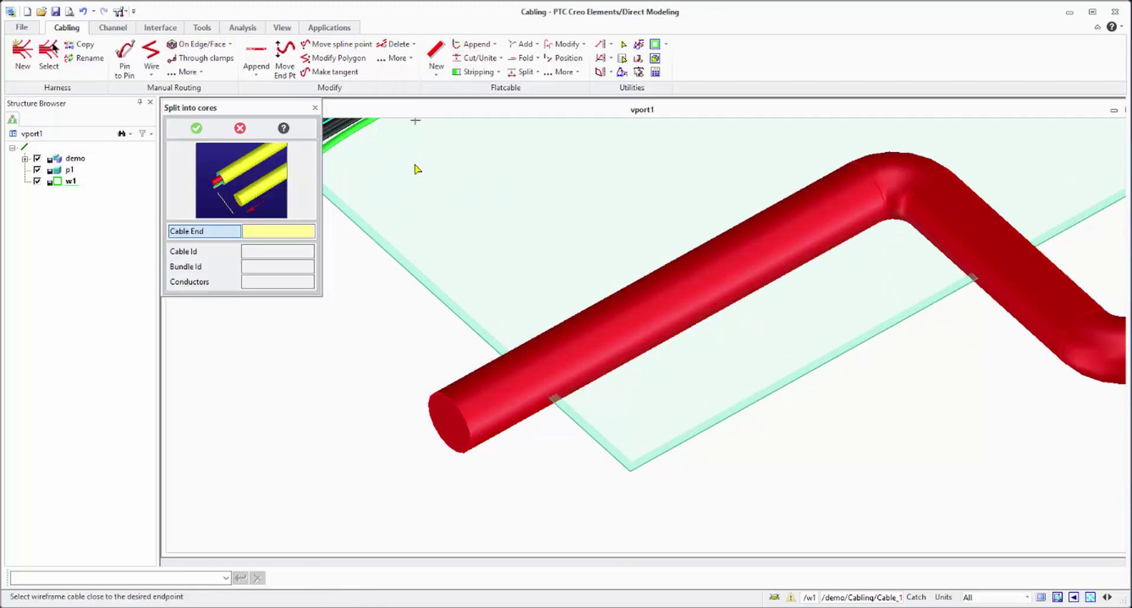
click(486, 402)
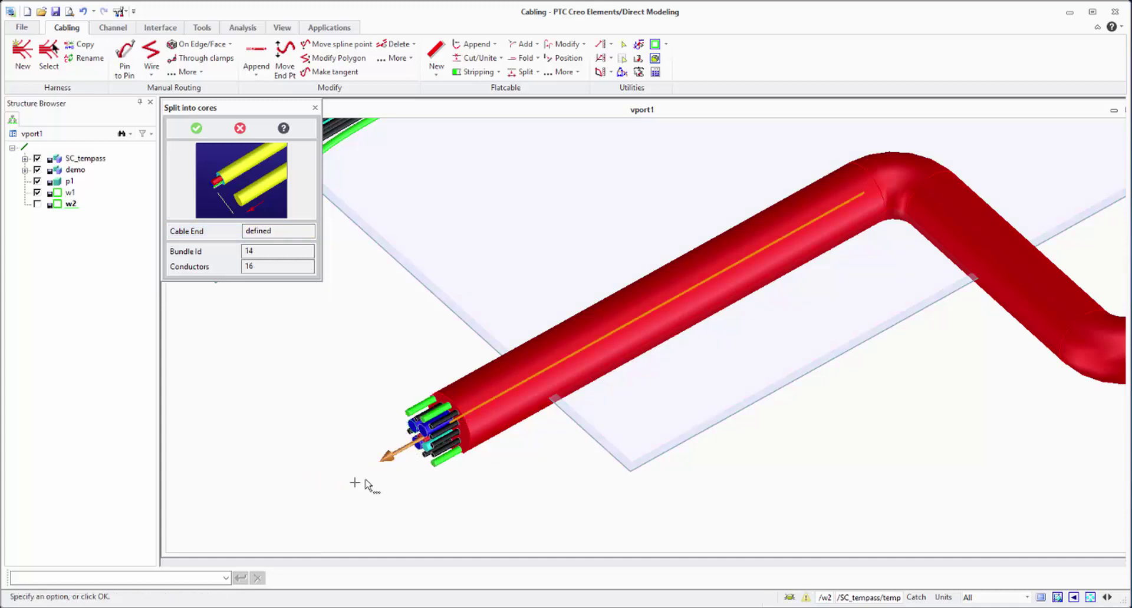
drag(382, 463, 348, 497)
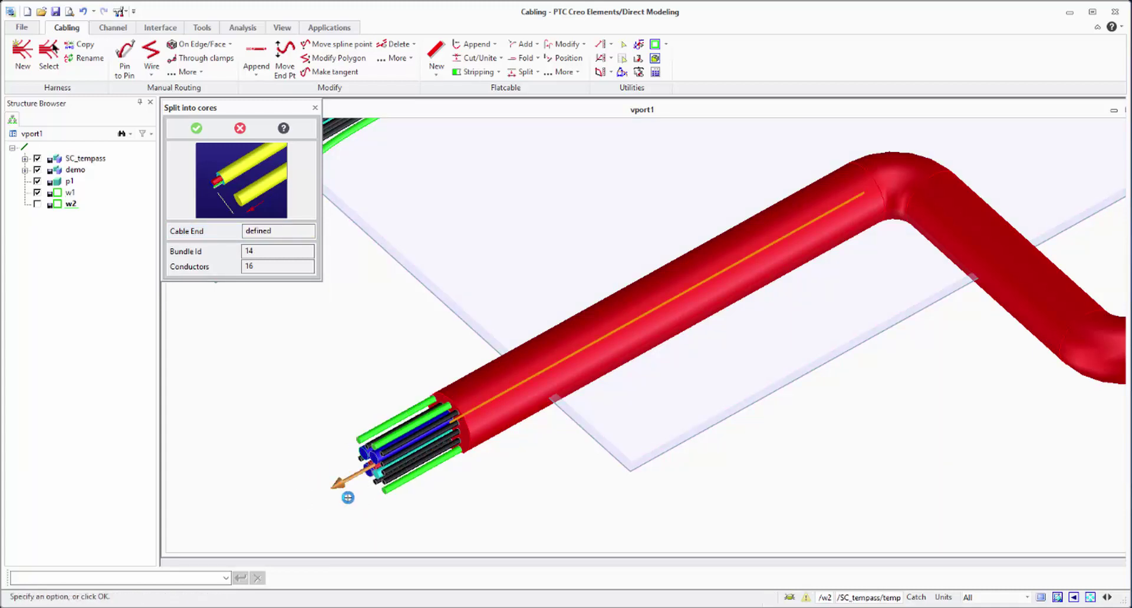
click(197, 128)
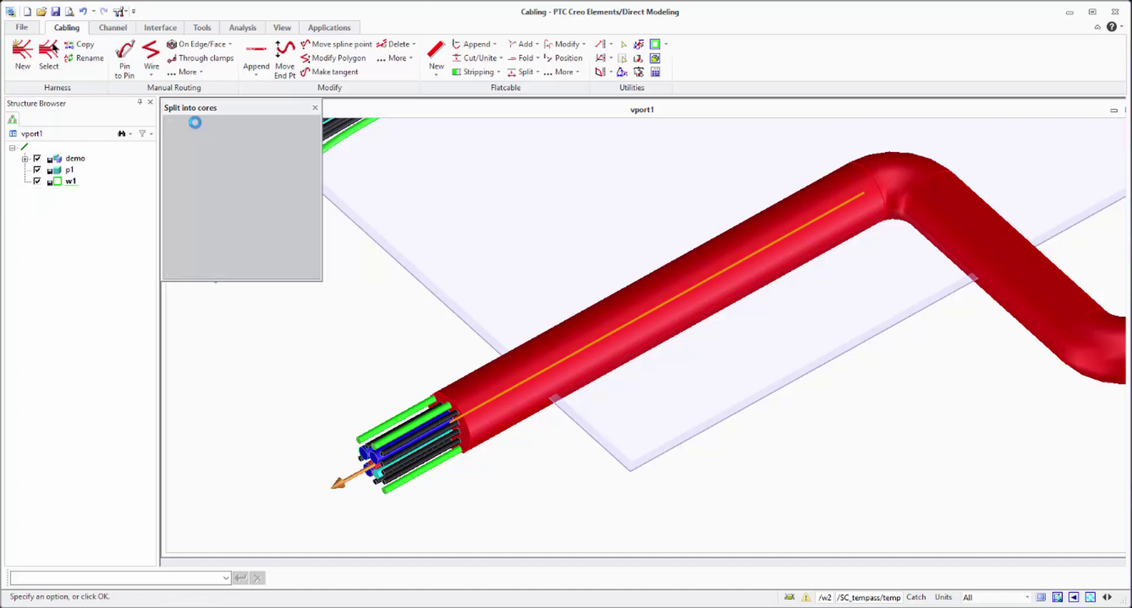